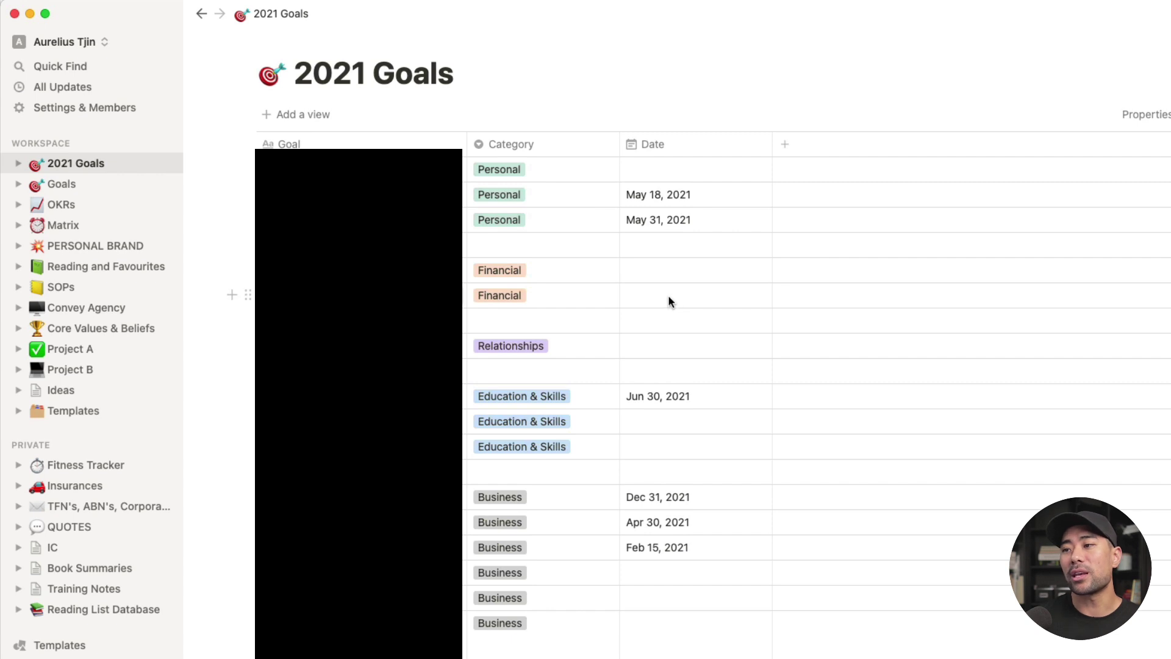
- Create a new category option named "health" and assign it to the first goal in place of Personal
{"action": "left_click", "coordinate": [513, 167]}
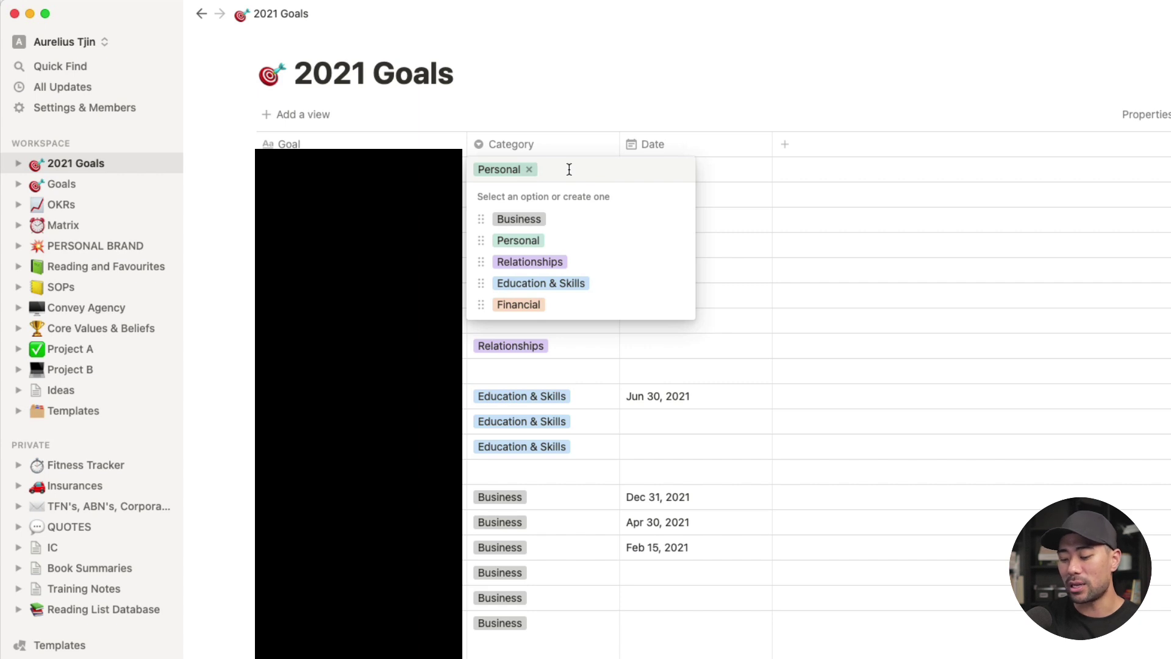
{"action": "type", "text": "health"}
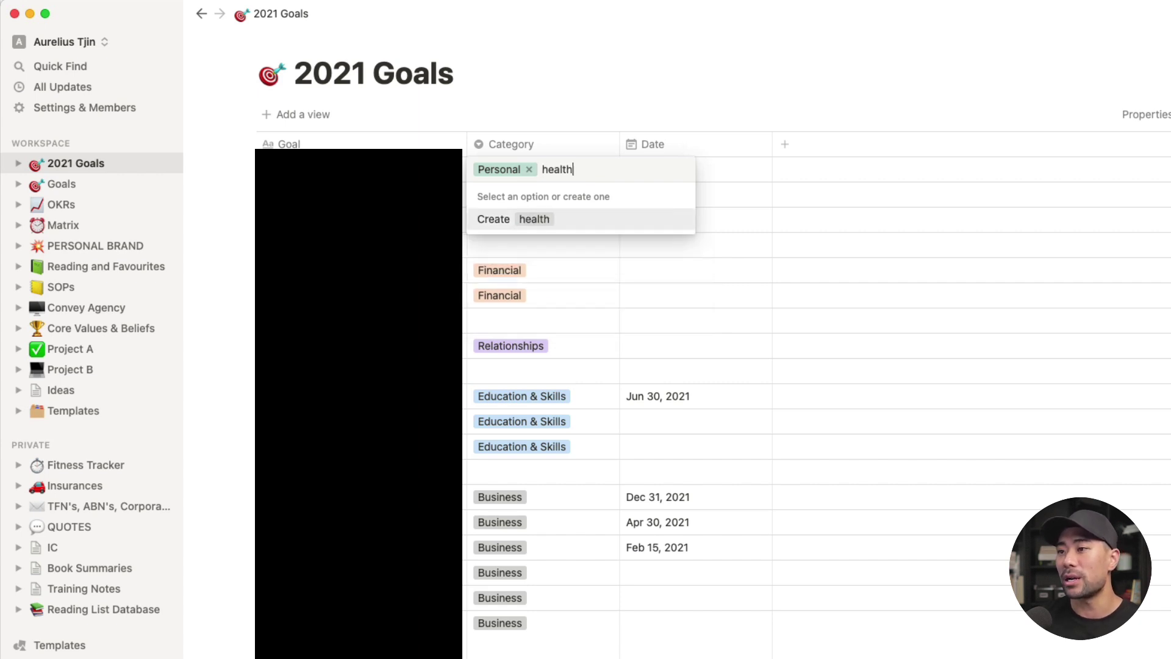
{"action": "left_click", "coordinate": [533, 221]}
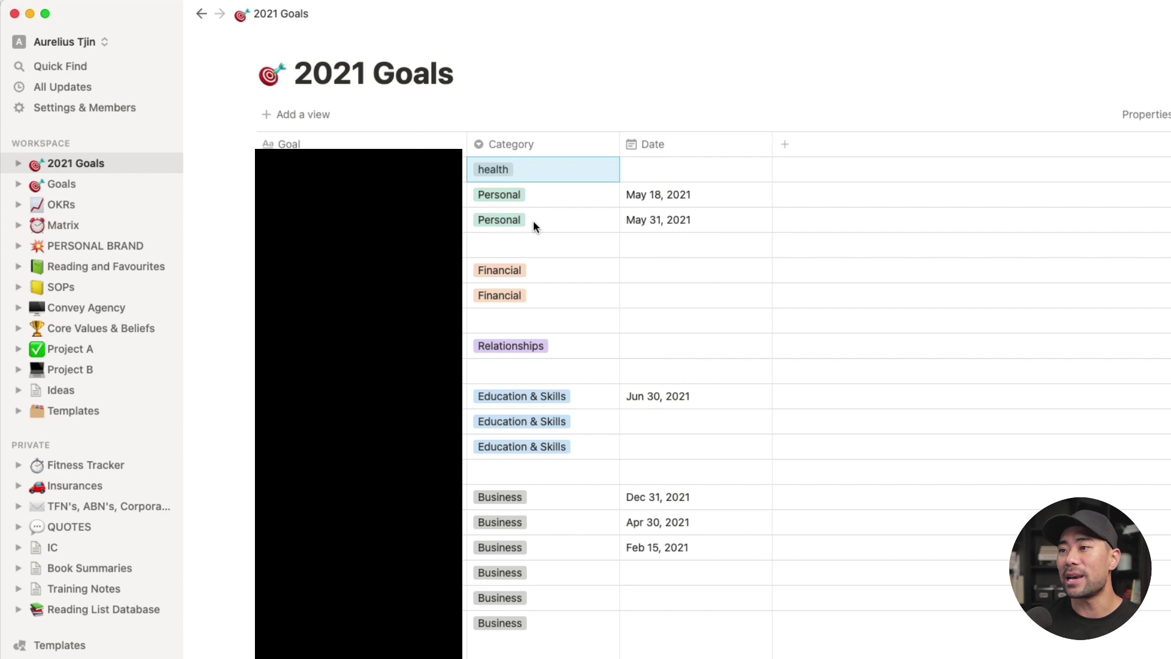
- View the name and colour settings of the "health" category option, and close them
{"action": "left_click", "coordinate": [499, 170]}
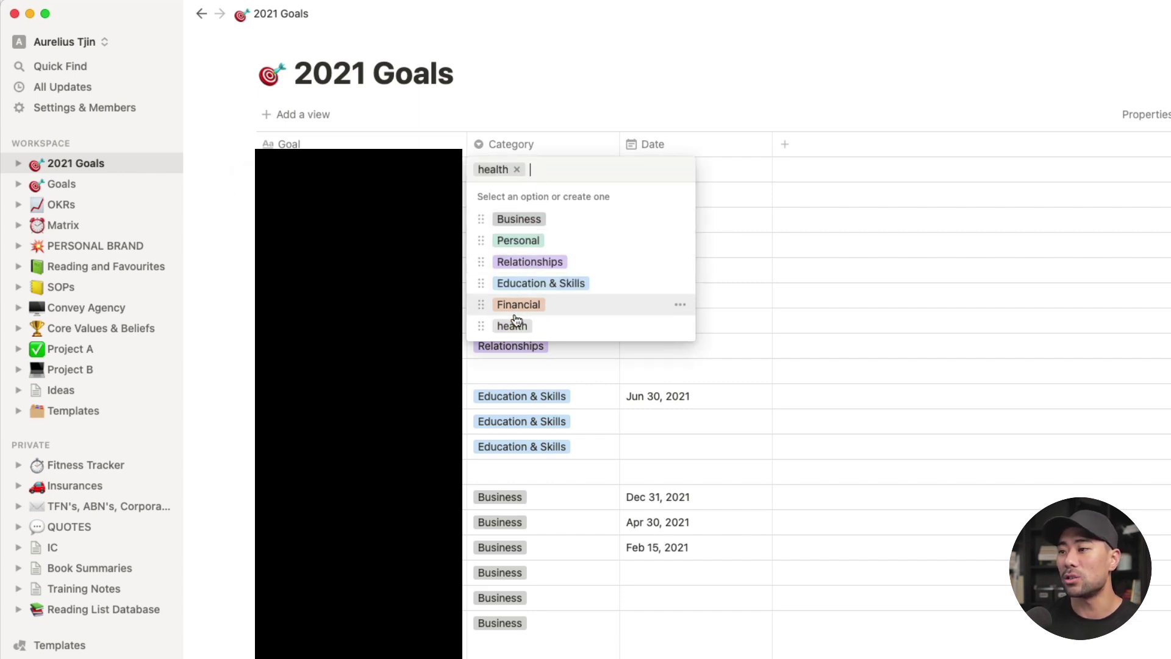
{"action": "left_click", "coordinate": [679, 326]}
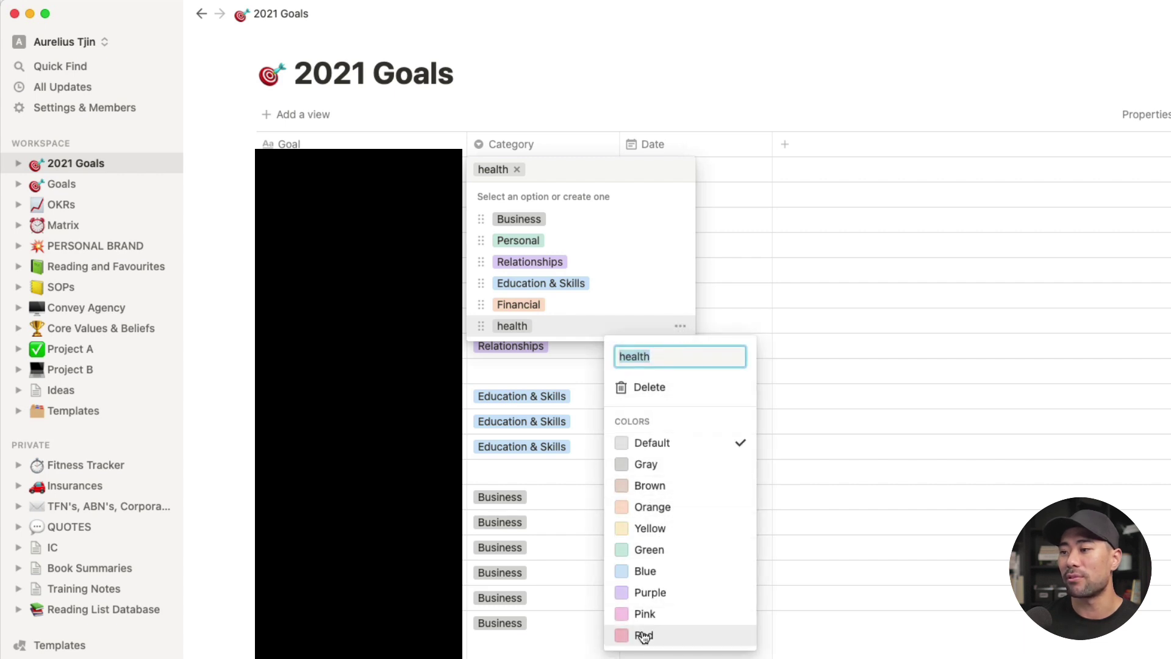
{"action": "key", "text": "Escape"}
{"action": "key", "text": "Escape"}
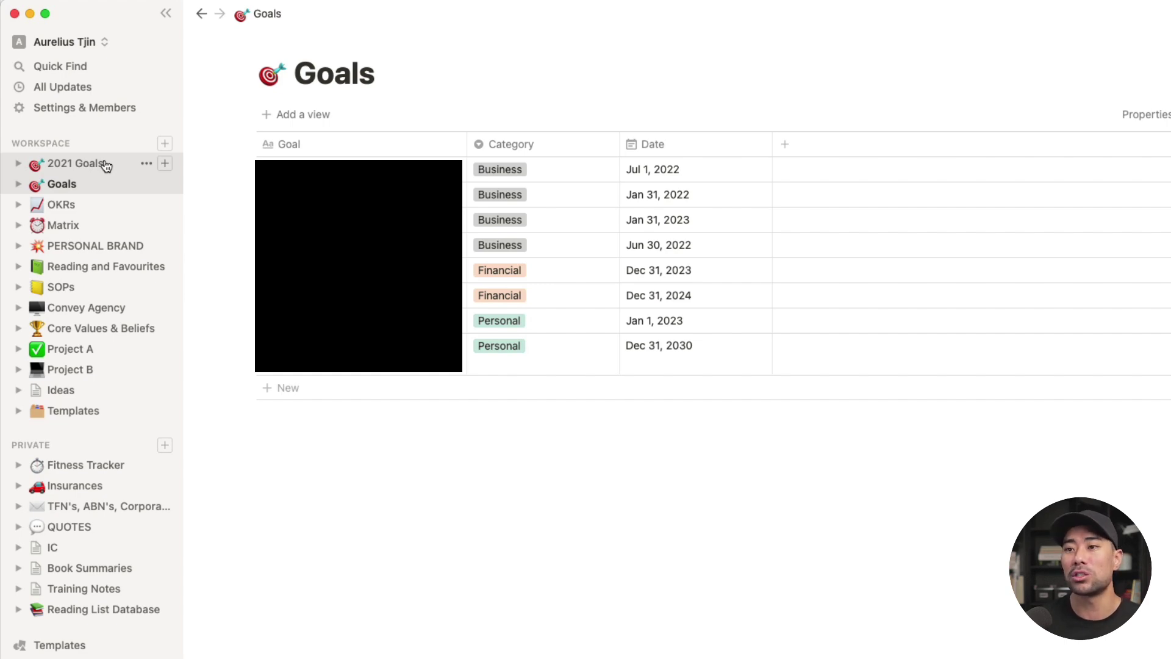
- Open the OKRs page and the first page linked in it
{"action": "left_click", "coordinate": [61, 204]}
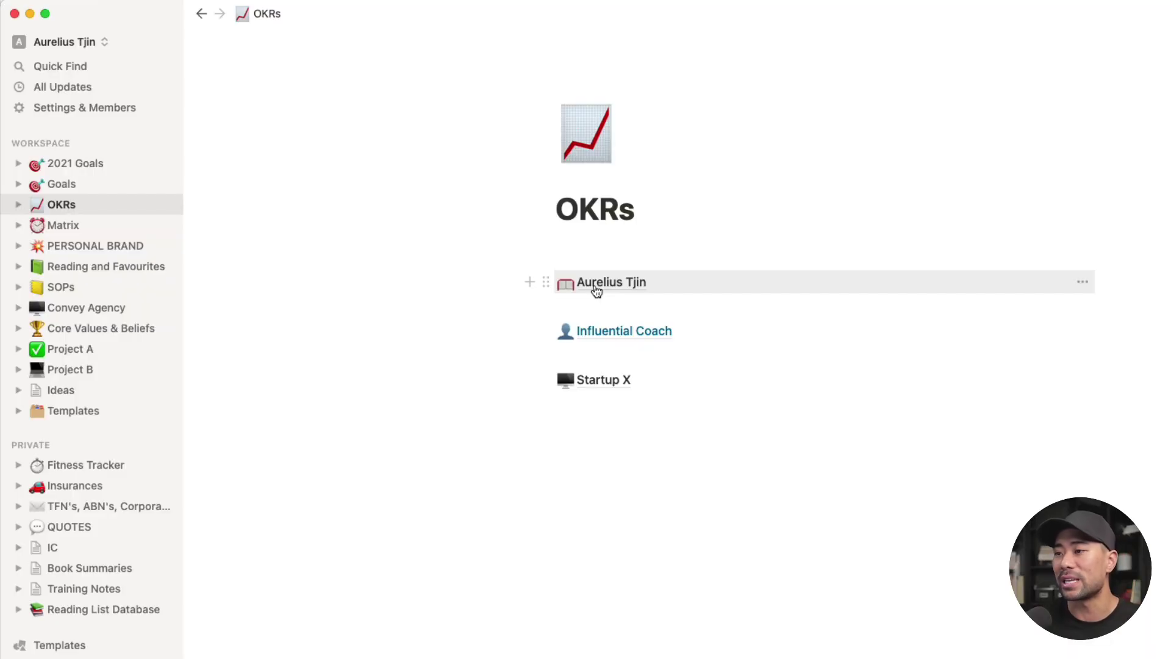
{"action": "left_click", "coordinate": [596, 287]}
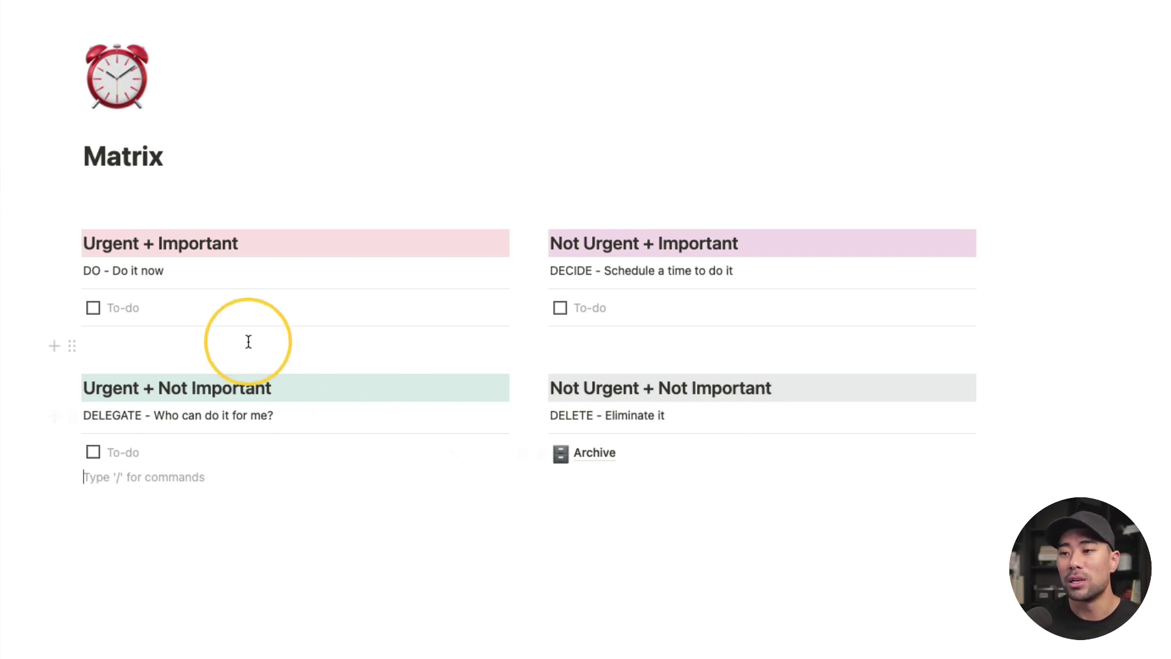
- Enter "Clean up website" as the to-do under Urgent + Important in the Matrix
{"action": "left_click", "coordinate": [135, 309]}
{"action": "type", "text": "Clean "}
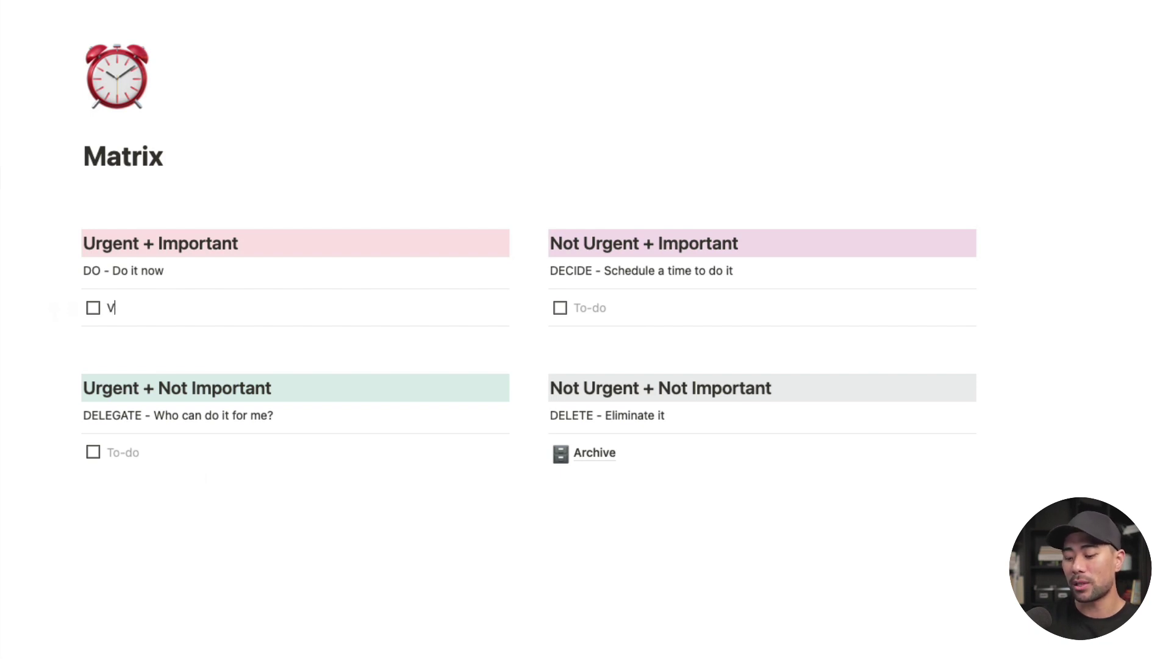
{"action": "type", "text": "up website"}
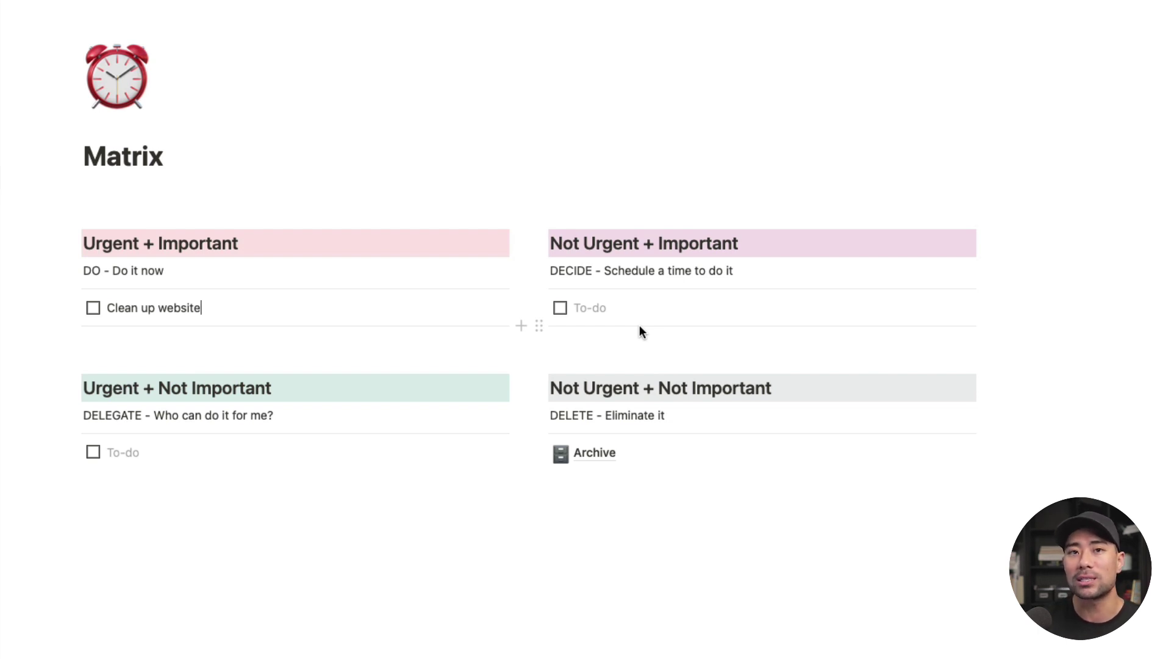
{"action": "left_click", "coordinate": [183, 477]}
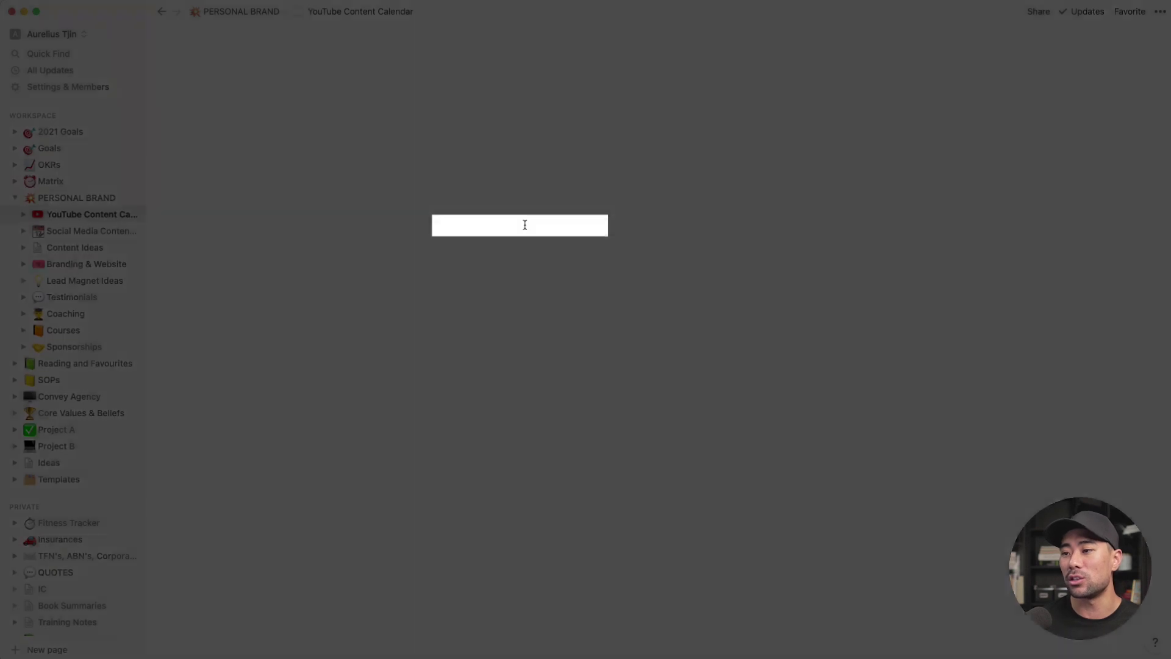
- Open the YouTube Content Calendar and move the "How To Make Money Selling Canva Templates Online" card from Ideas through the stages to To Edit
{"action": "left_click", "coordinate": [526, 230]}
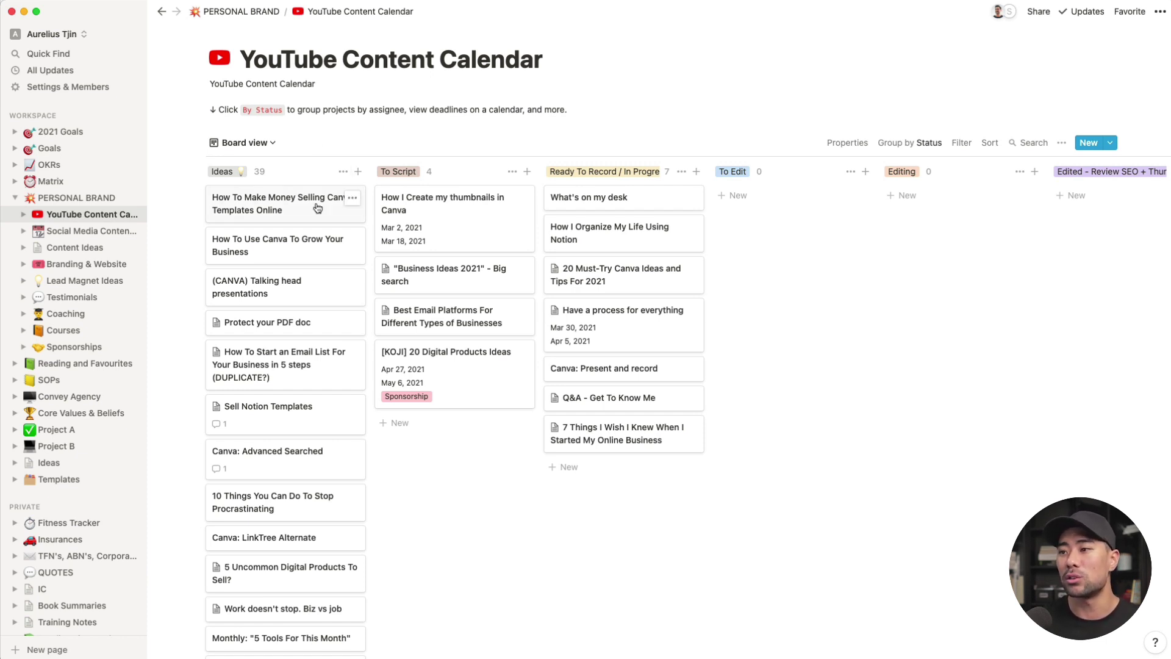
{"action": "left_click_drag", "start_coordinate": [317, 208], "coordinate": [469, 206]}
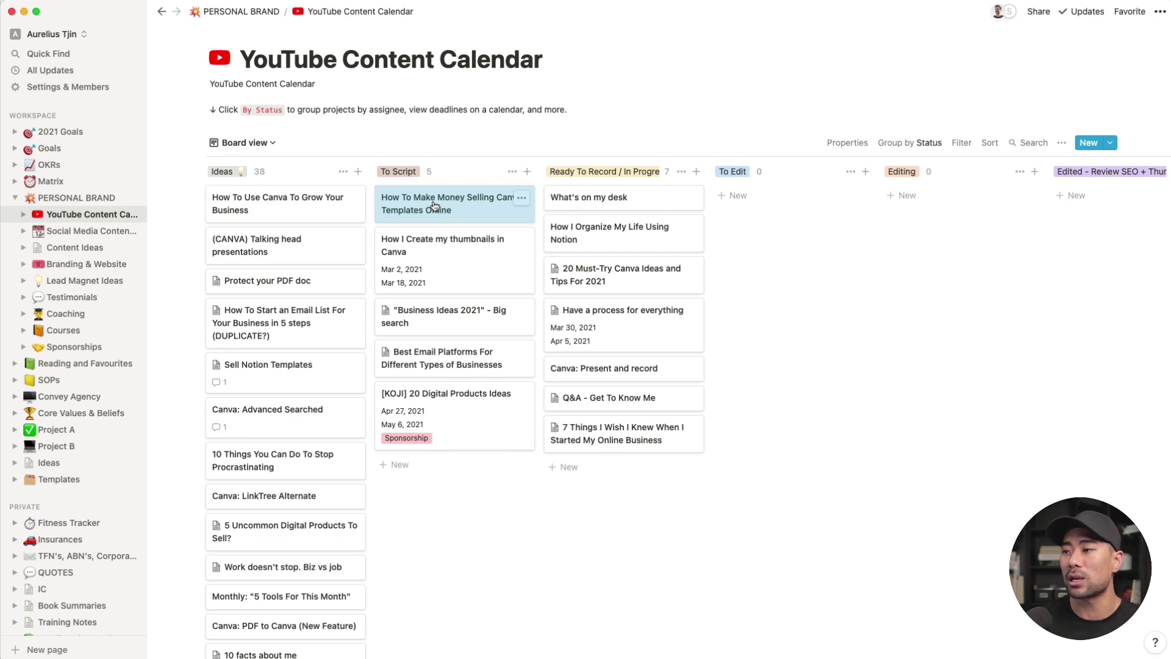
{"action": "left_click_drag", "start_coordinate": [433, 206], "coordinate": [614, 205]}
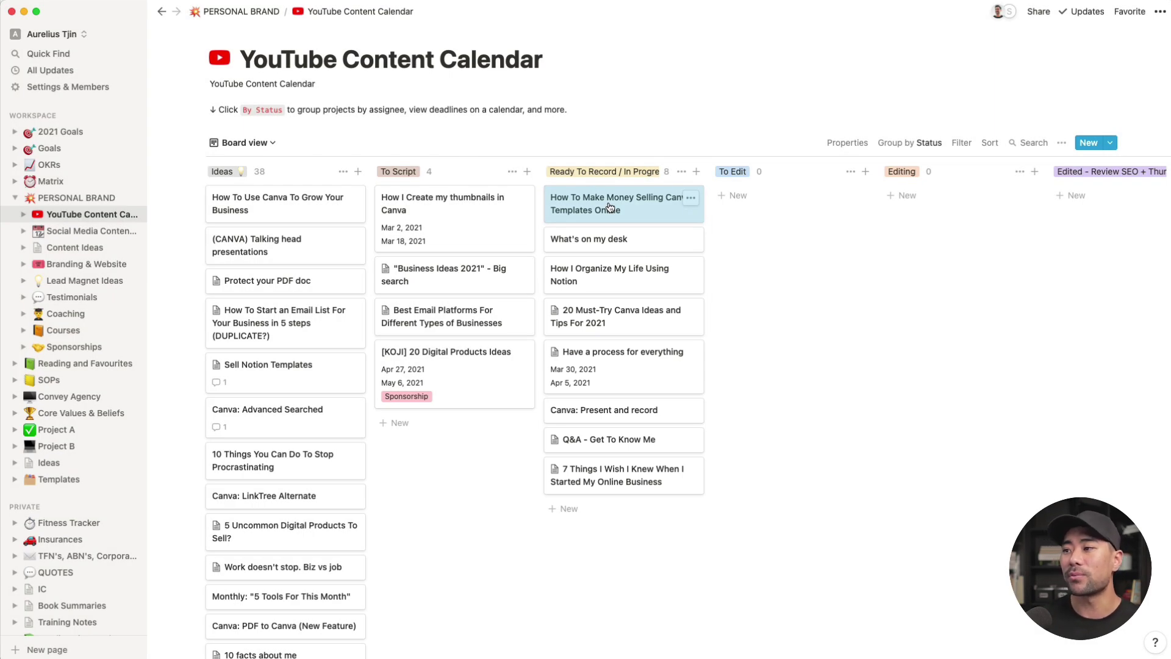
{"action": "left_click_drag", "start_coordinate": [647, 207], "coordinate": [743, 196]}
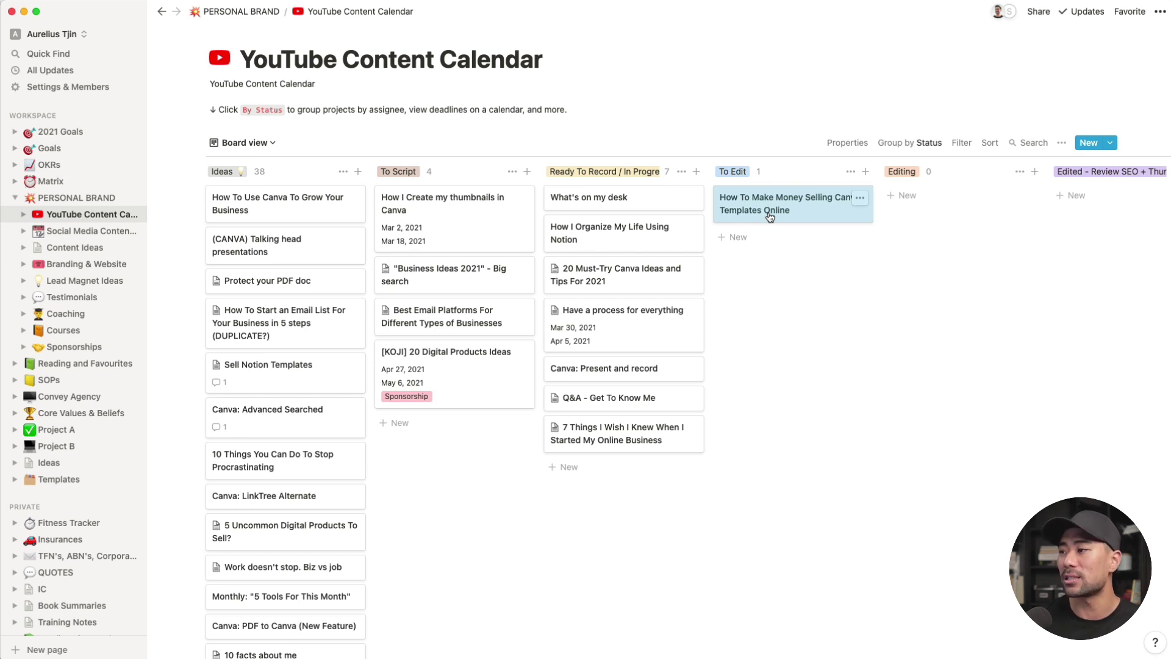
- Move the Canva templates card from To Edit through Editing and Edited - Review SEO to Published
{"action": "scroll", "coordinate": [750, 250], "scroll_direction": "right", "scroll_amount": 1}
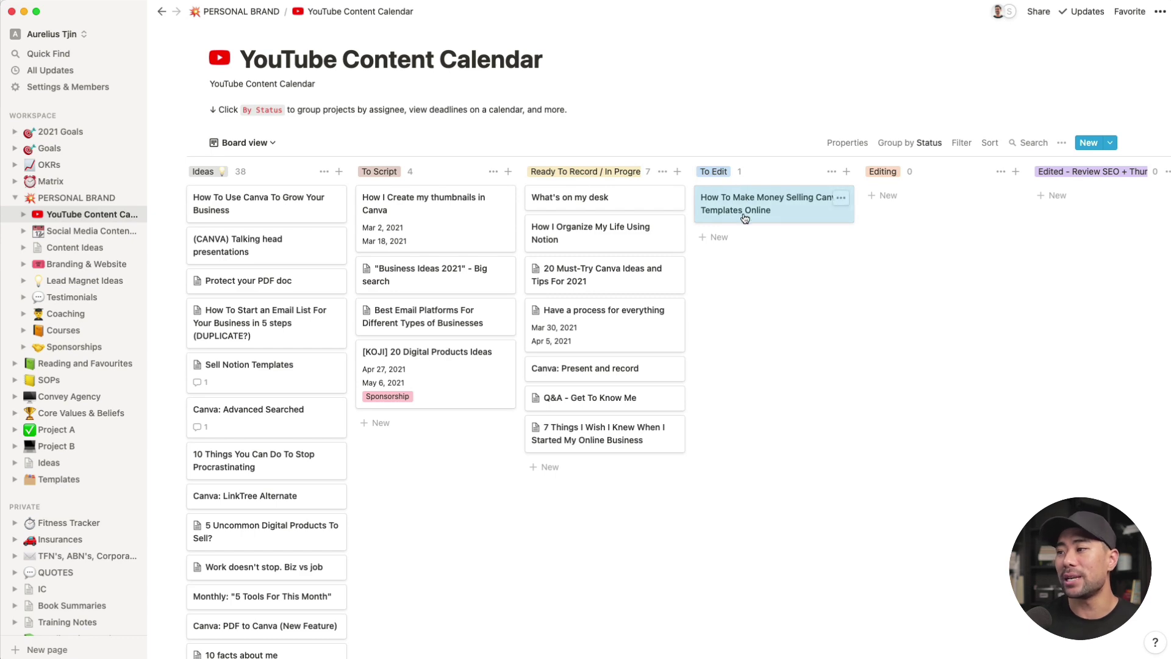
{"action": "left_click_drag", "start_coordinate": [743, 215], "coordinate": [919, 211]}
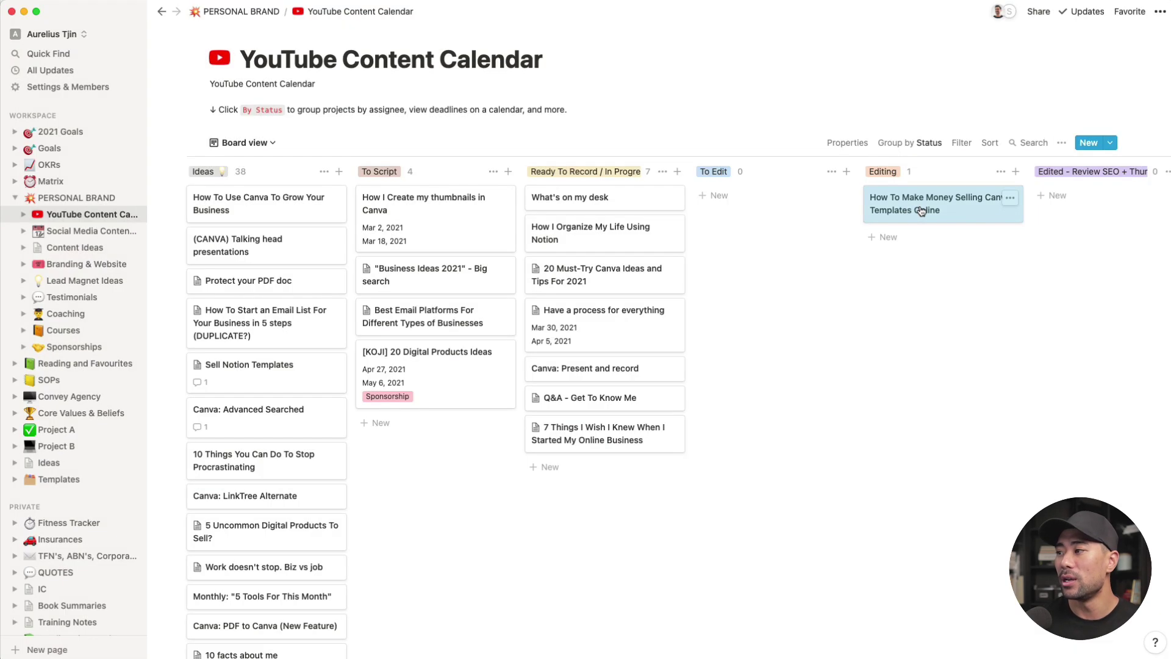
{"action": "scroll", "coordinate": [920, 209], "scroll_direction": "right", "scroll_amount": 5}
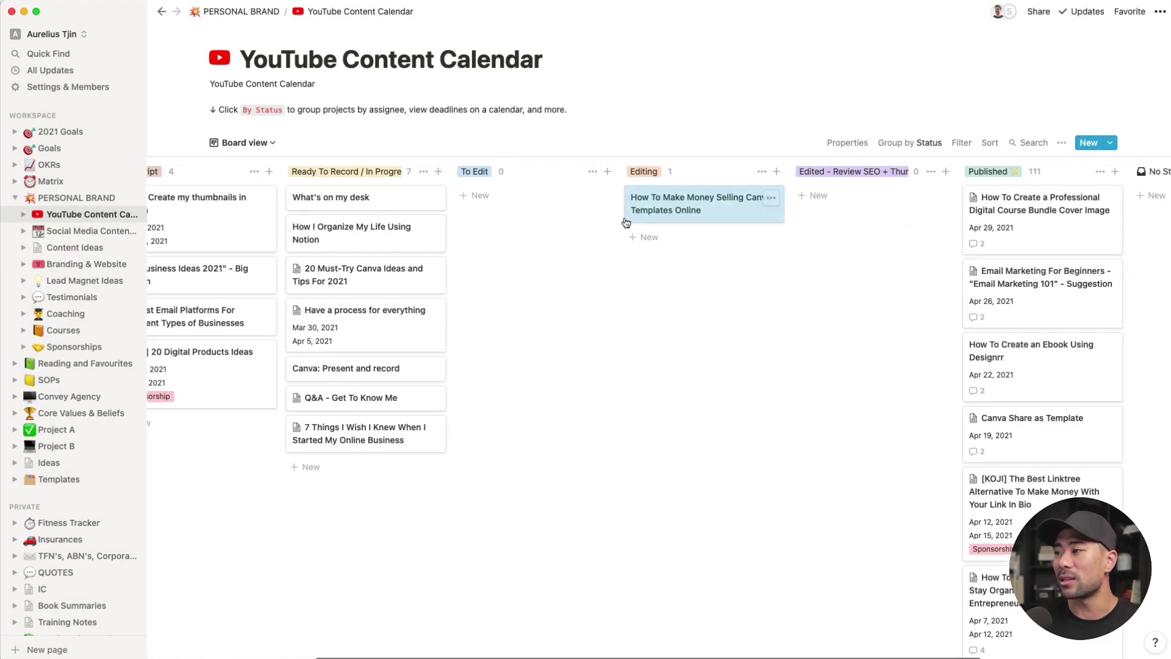
{"action": "left_click_drag", "start_coordinate": [674, 206], "coordinate": [847, 195]}
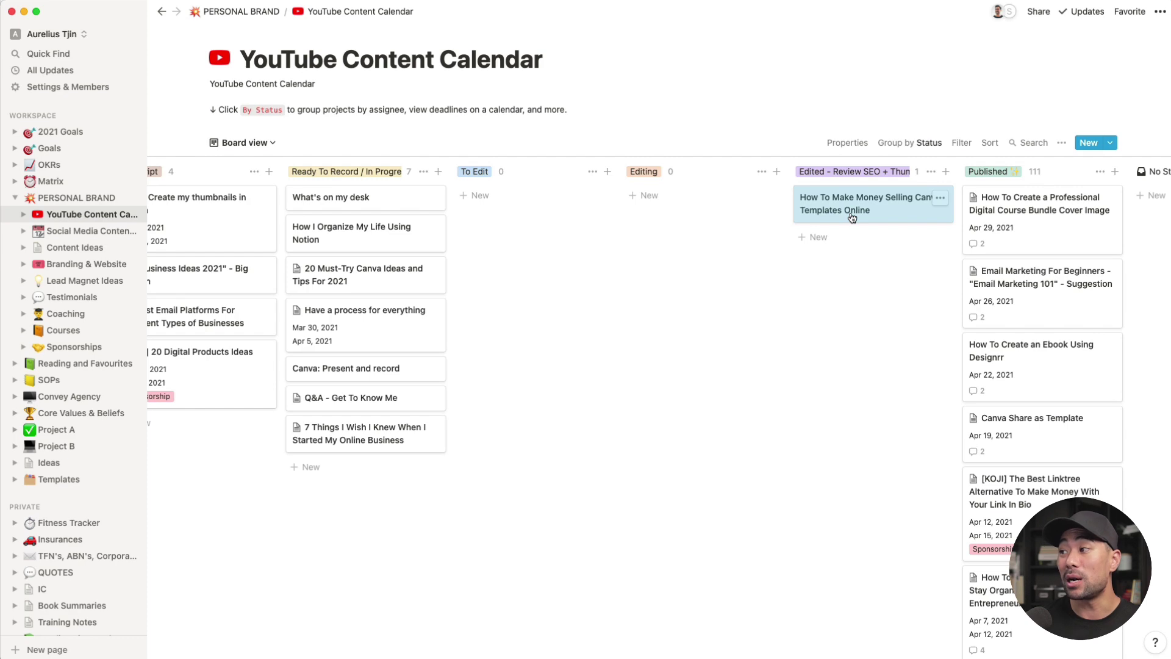
{"action": "left_click_drag", "start_coordinate": [921, 198], "coordinate": [994, 199]}
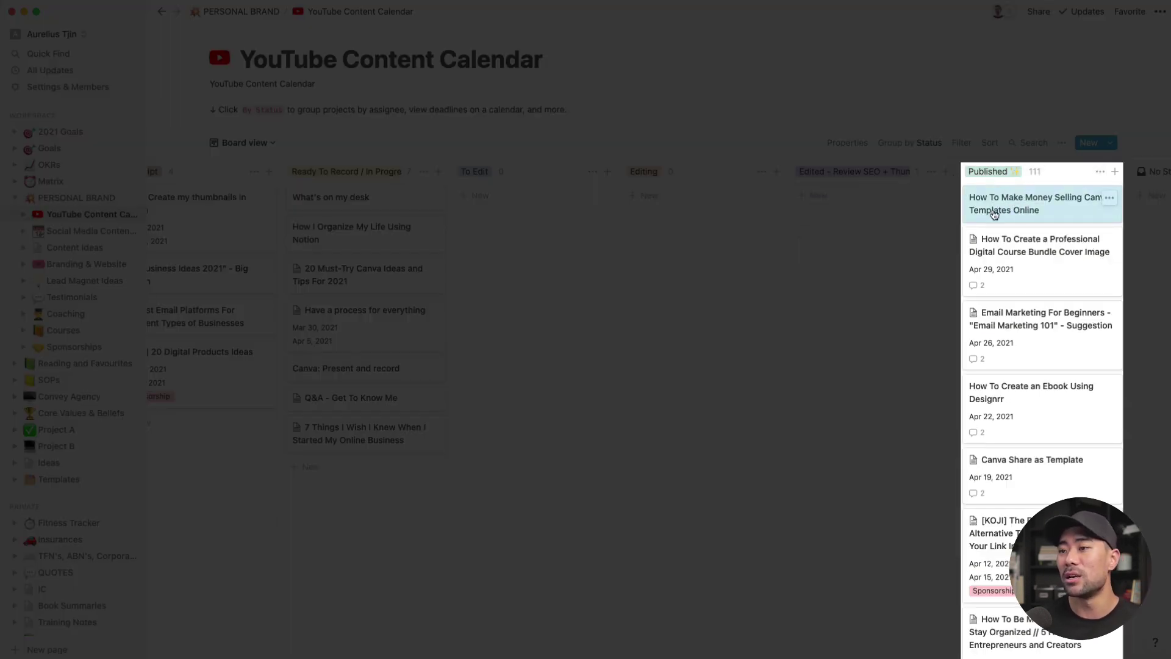
{"action": "scroll", "coordinate": [699, 293], "scroll_direction": "left", "scroll_amount": 8}
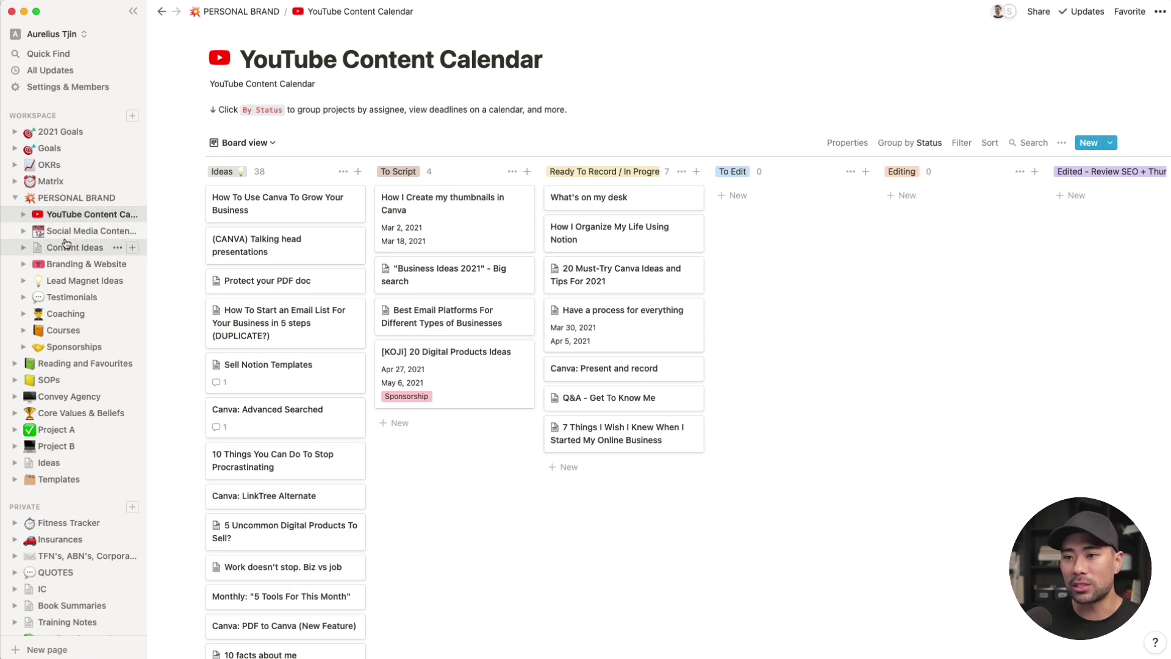
- Open the Testimonials page and look through the collected comment screenshots
{"action": "left_click", "coordinate": [67, 297]}
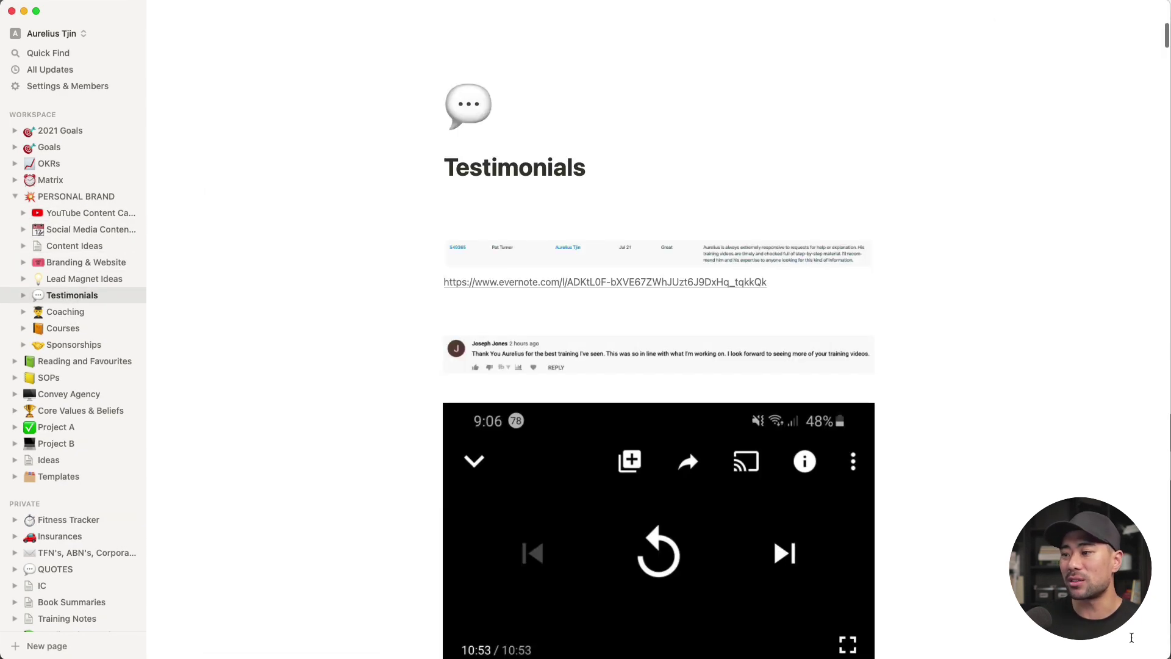
{"action": "scroll", "coordinate": [1132, 637], "scroll_direction": "down", "scroll_amount": 10}
{"action": "scroll", "coordinate": [1132, 637], "scroll_direction": "down", "scroll_amount": 15}
{"action": "scroll", "coordinate": [1131, 637], "scroll_direction": "down", "scroll_amount": 7}
{"action": "scroll", "coordinate": [1131, 637], "scroll_direction": "down", "scroll_amount": 8}
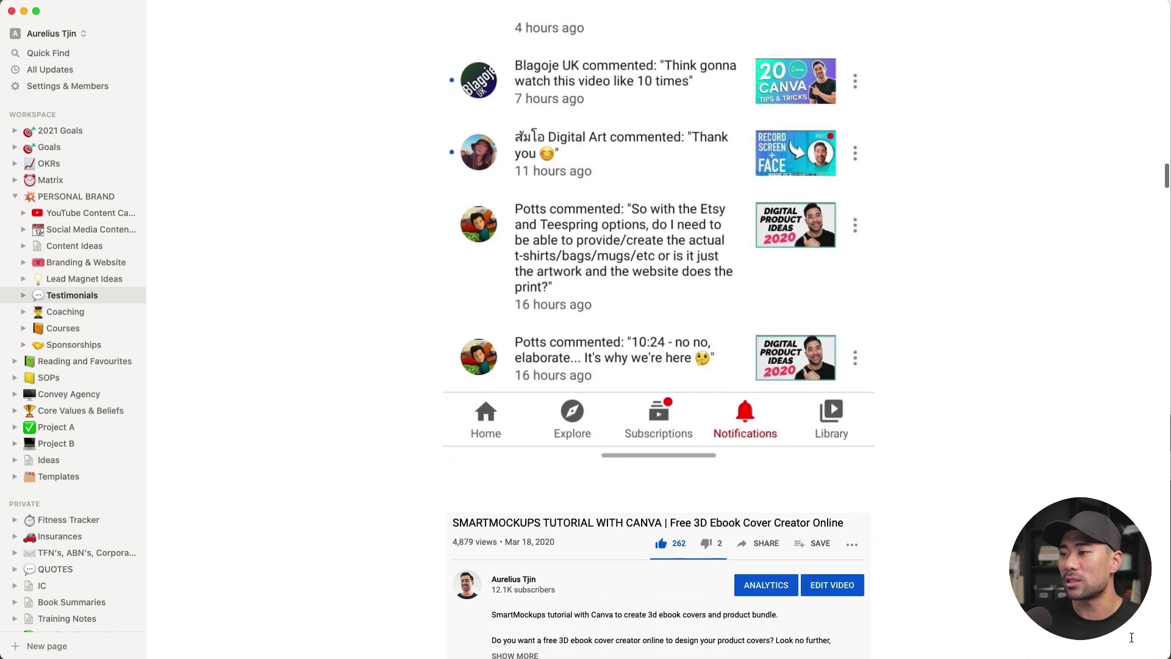
{"action": "scroll", "coordinate": [1131, 637], "scroll_direction": "down", "scroll_amount": 20}
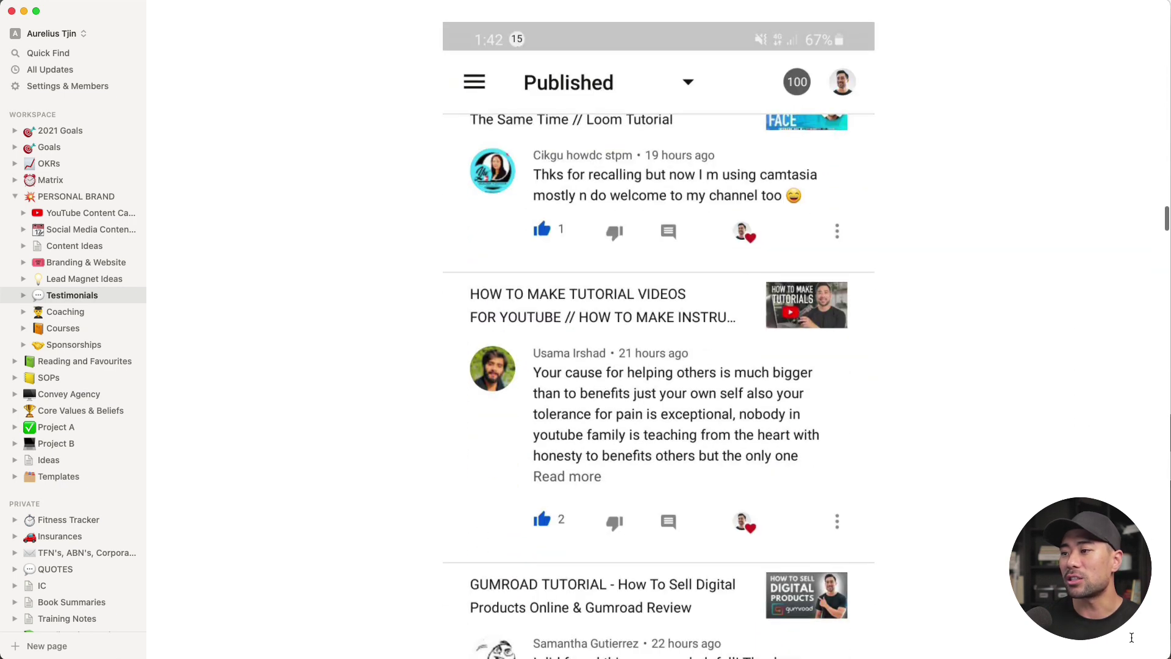
{"action": "scroll", "coordinate": [1132, 638], "scroll_direction": "down", "scroll_amount": 12}
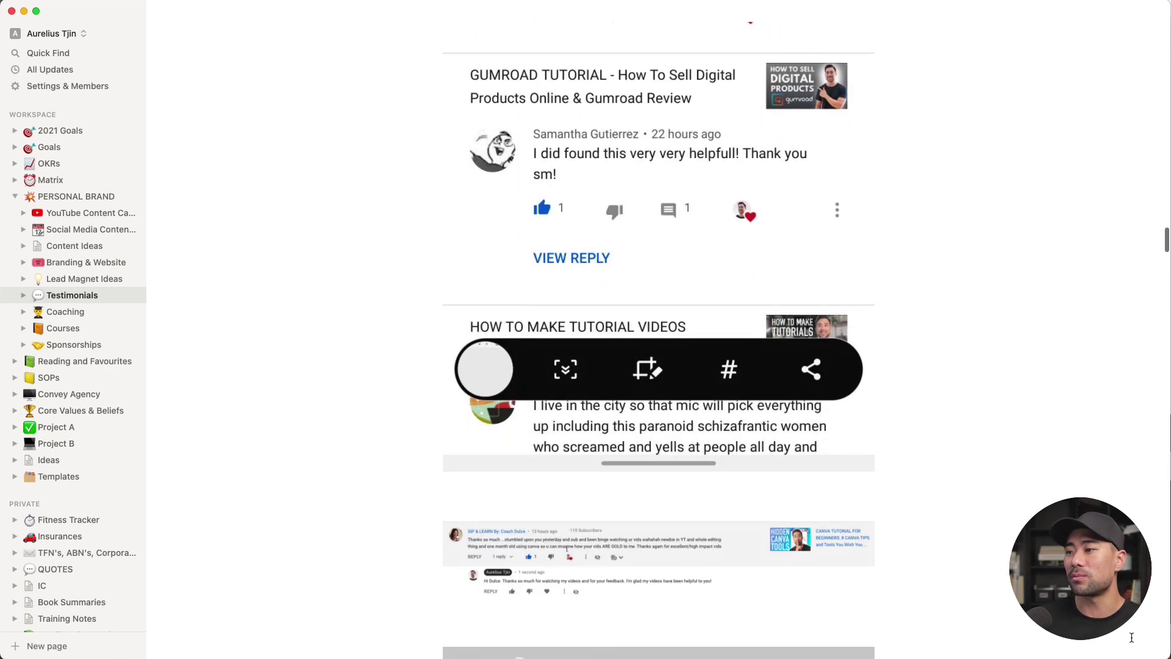
{"action": "scroll", "coordinate": [1132, 637], "scroll_direction": "down", "scroll_amount": 20}
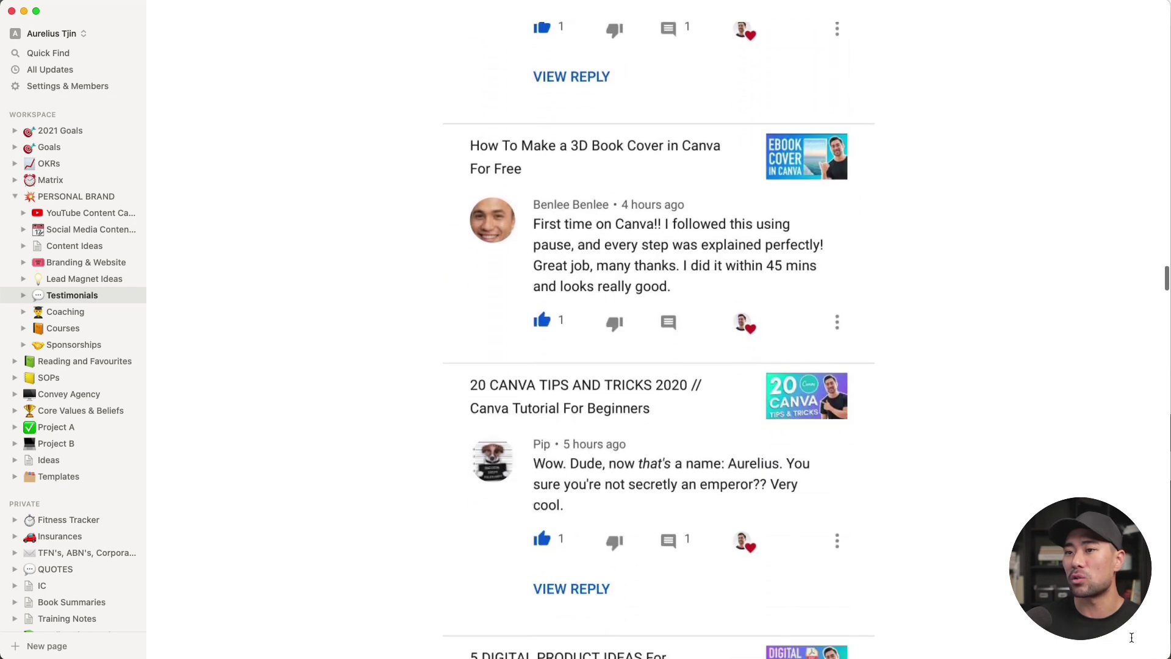
{"action": "scroll", "coordinate": [1132, 637], "scroll_direction": "down", "scroll_amount": 6}
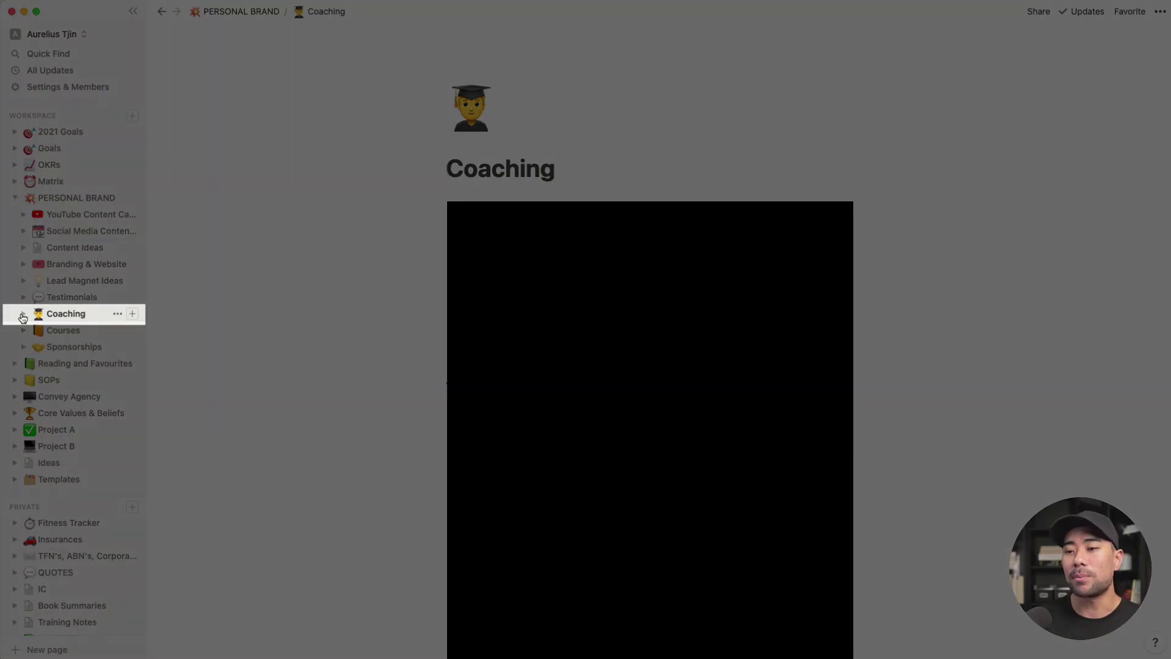
- Expand the Coaching subpages, and view the Courses, Sponsorships and PERSONAL BRAND pages
{"action": "left_click", "coordinate": [23, 316]}
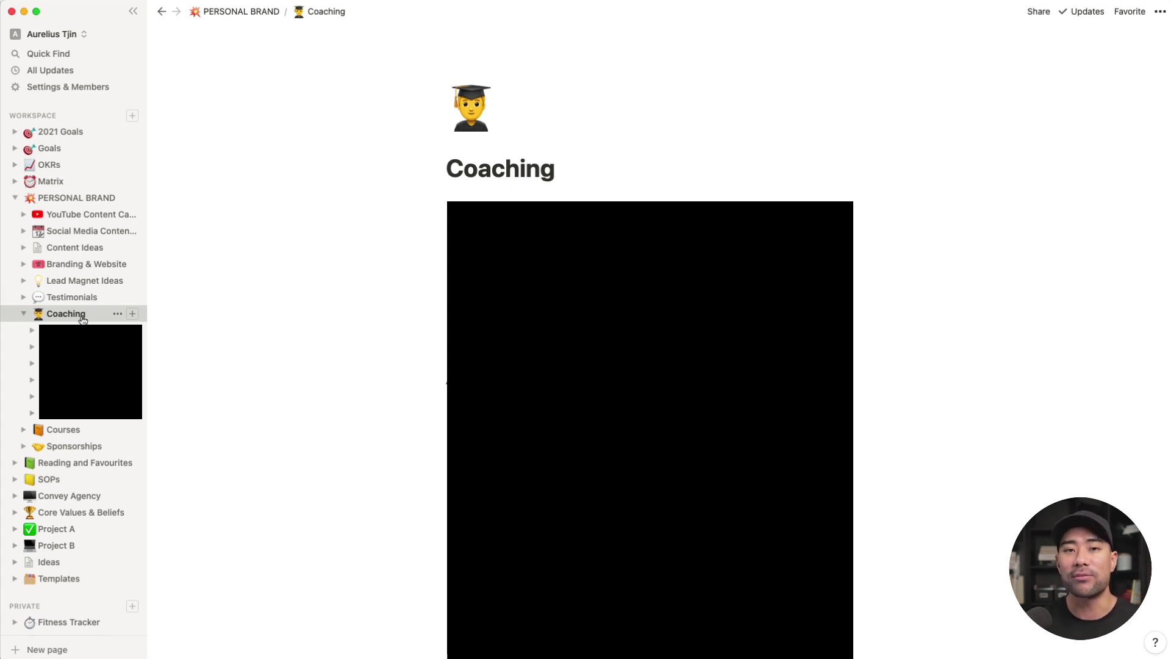
{"action": "left_click", "coordinate": [70, 335]}
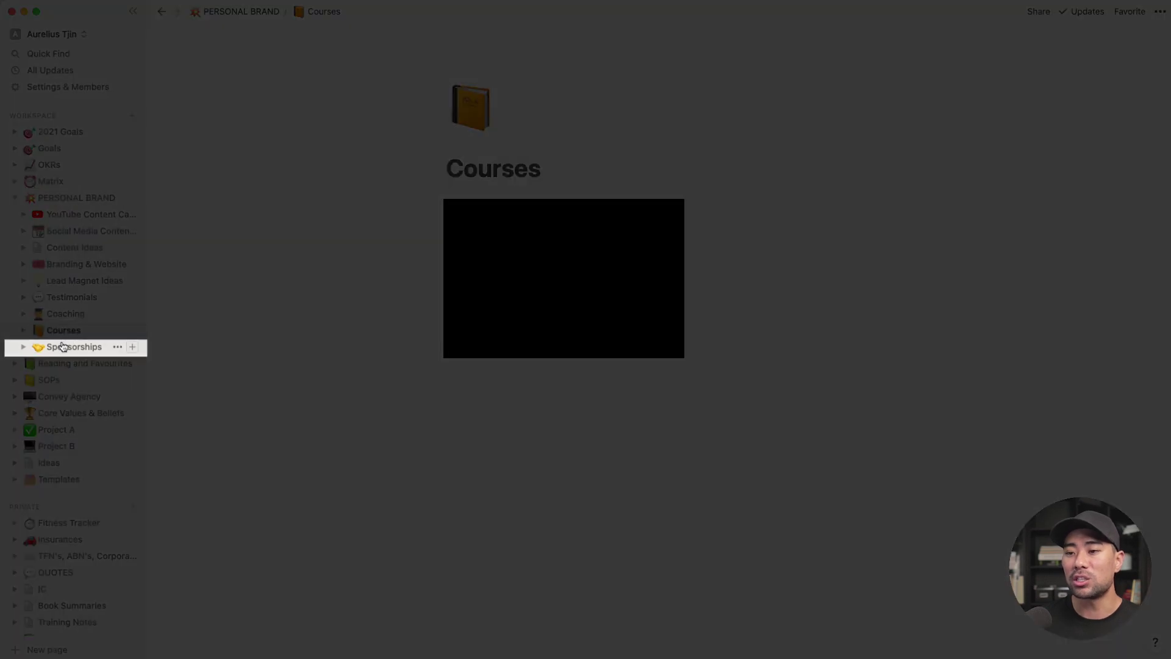
{"action": "left_click", "coordinate": [62, 348]}
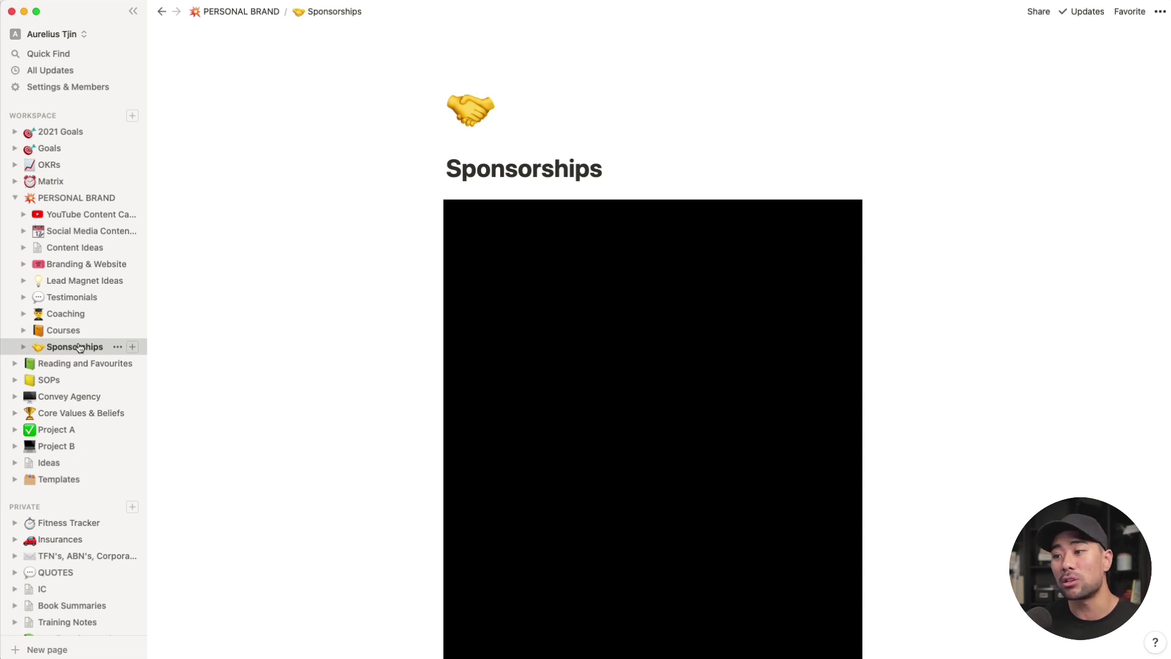
{"action": "left_click", "coordinate": [49, 199]}
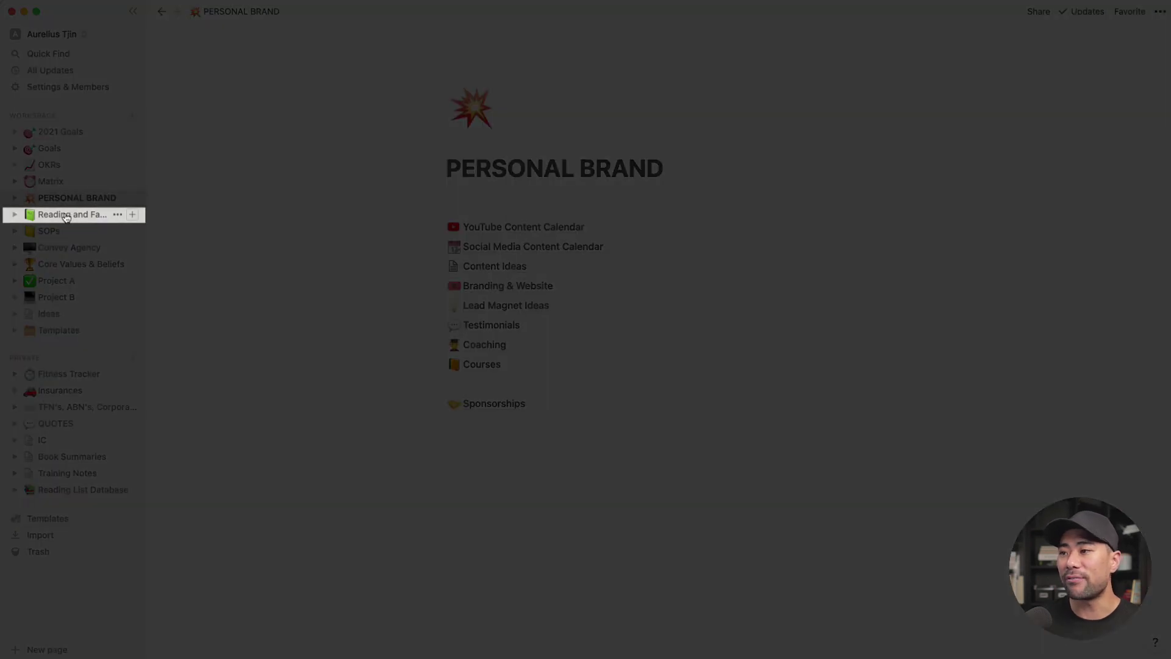
- Open the Reading and Favourites database and look through its saved entries
{"action": "left_click", "coordinate": [65, 216]}
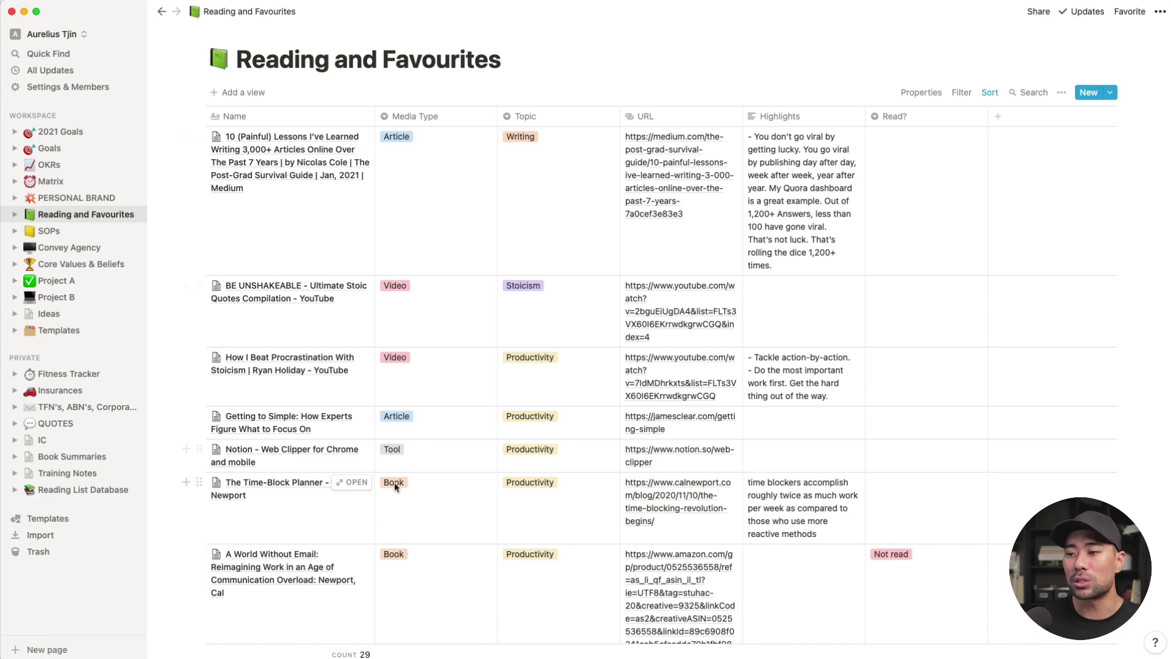
{"action": "scroll", "coordinate": [401, 480], "scroll_direction": "down", "scroll_amount": 2}
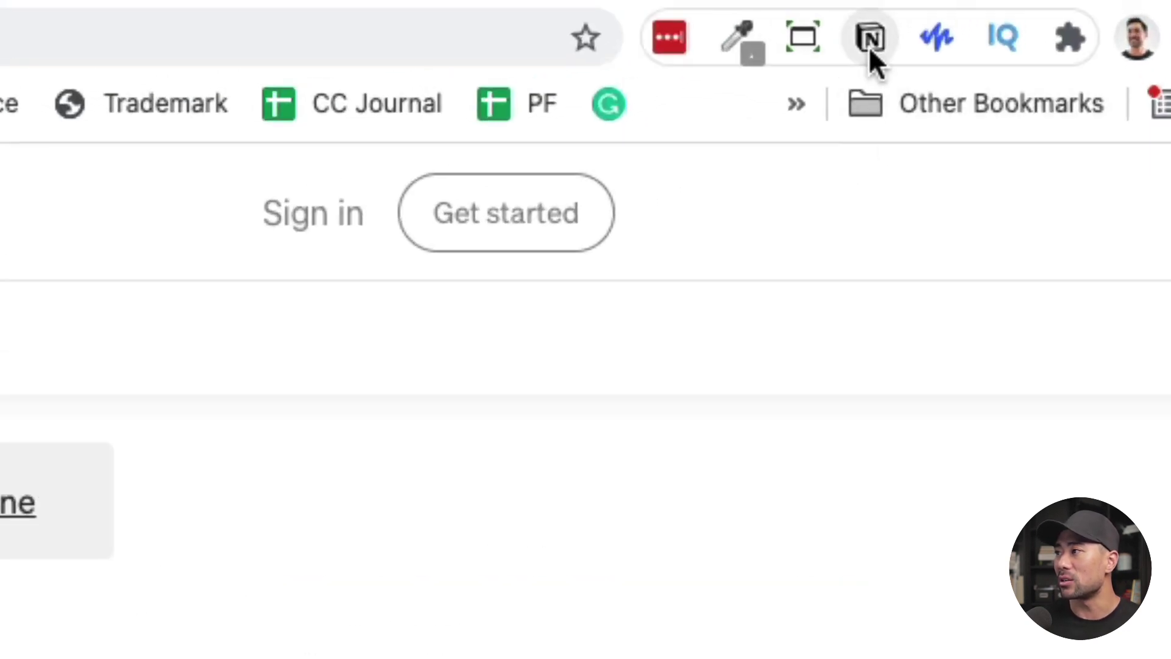
- Clip the Medium article "7 Habits I Avoid to Become Highly Productive" into the Reading and Favourites database with the Notion web clipper
{"action": "left_click", "coordinate": [870, 42]}
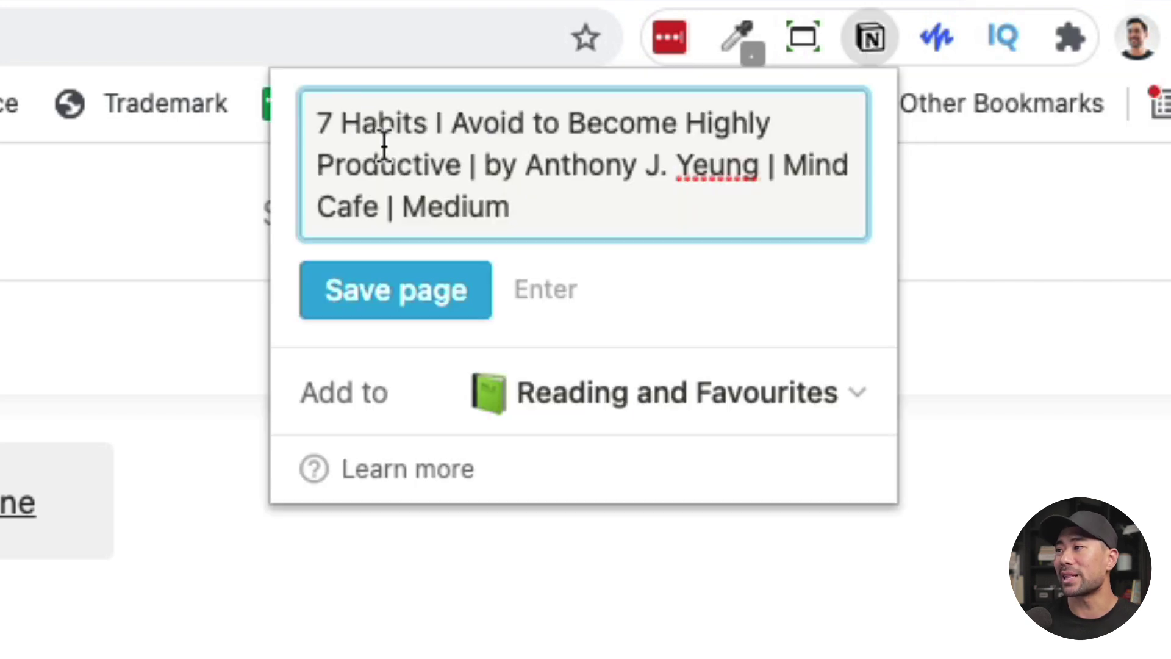
{"action": "left_click_drag", "start_coordinate": [318, 121], "coordinate": [524, 205]}
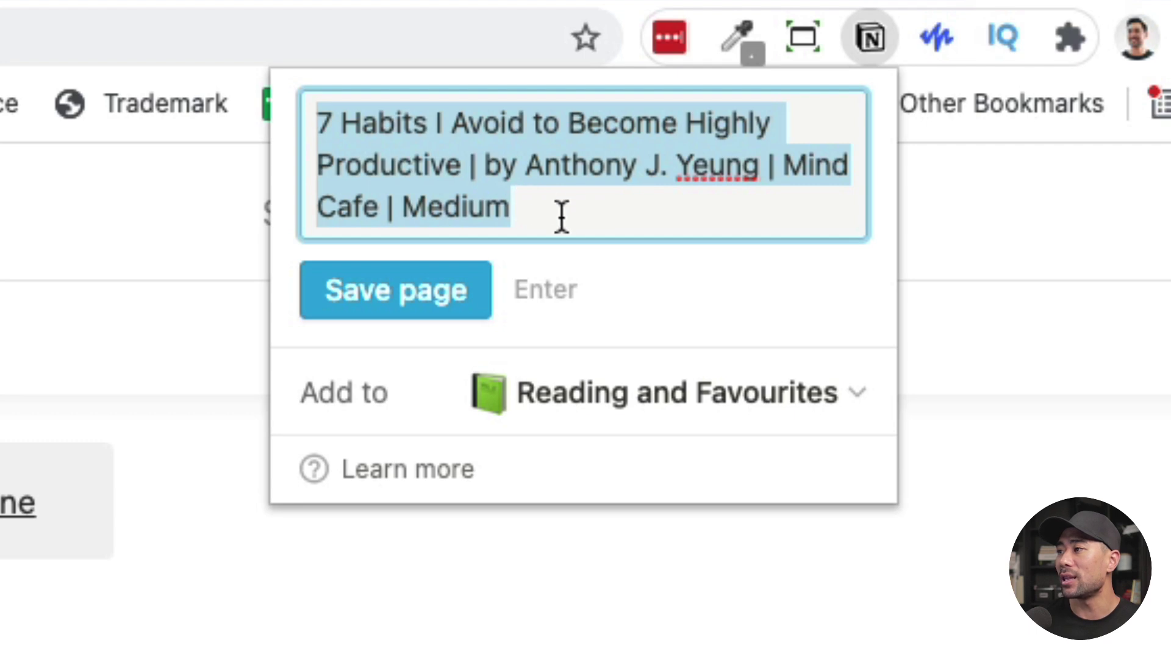
{"action": "left_click", "coordinate": [580, 204]}
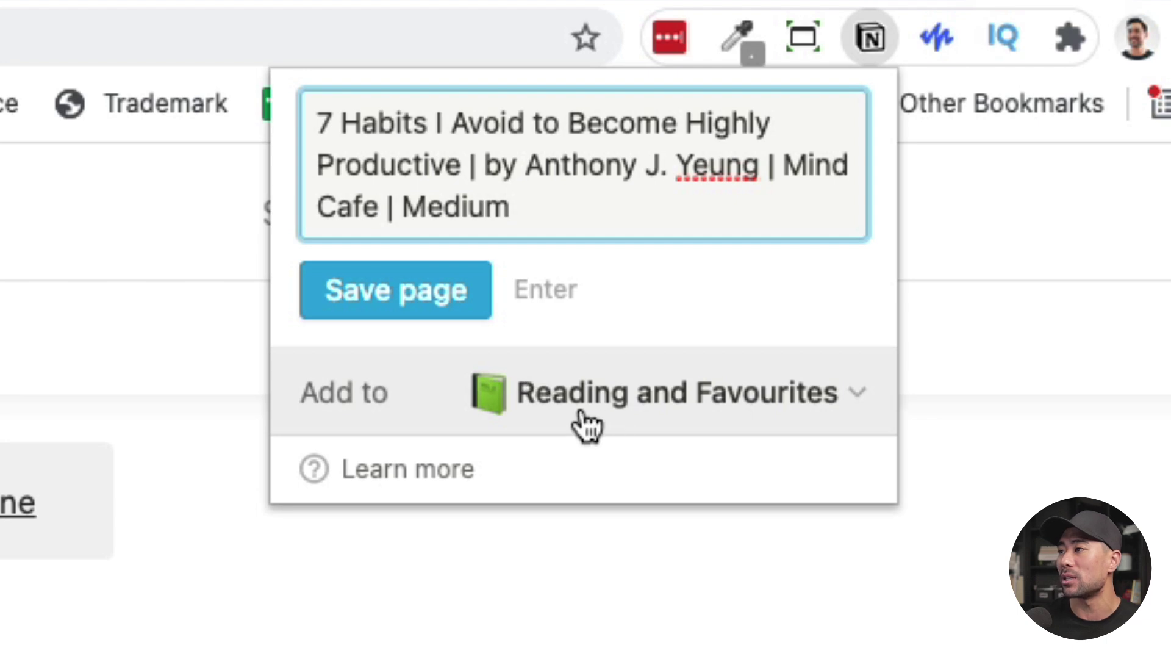
{"action": "left_click", "coordinate": [390, 299]}
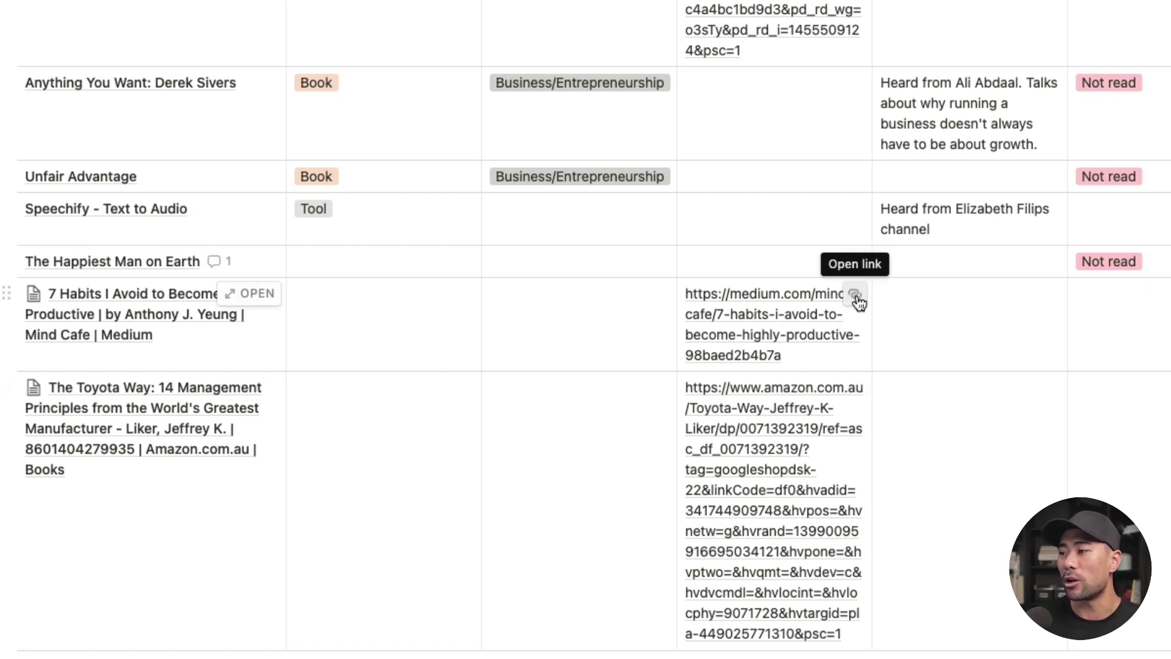
- Categorize the "7 Habits I Avoid" entry with media type Article, topic Productivity and read status Not read
{"action": "left_click", "coordinate": [341, 305]}
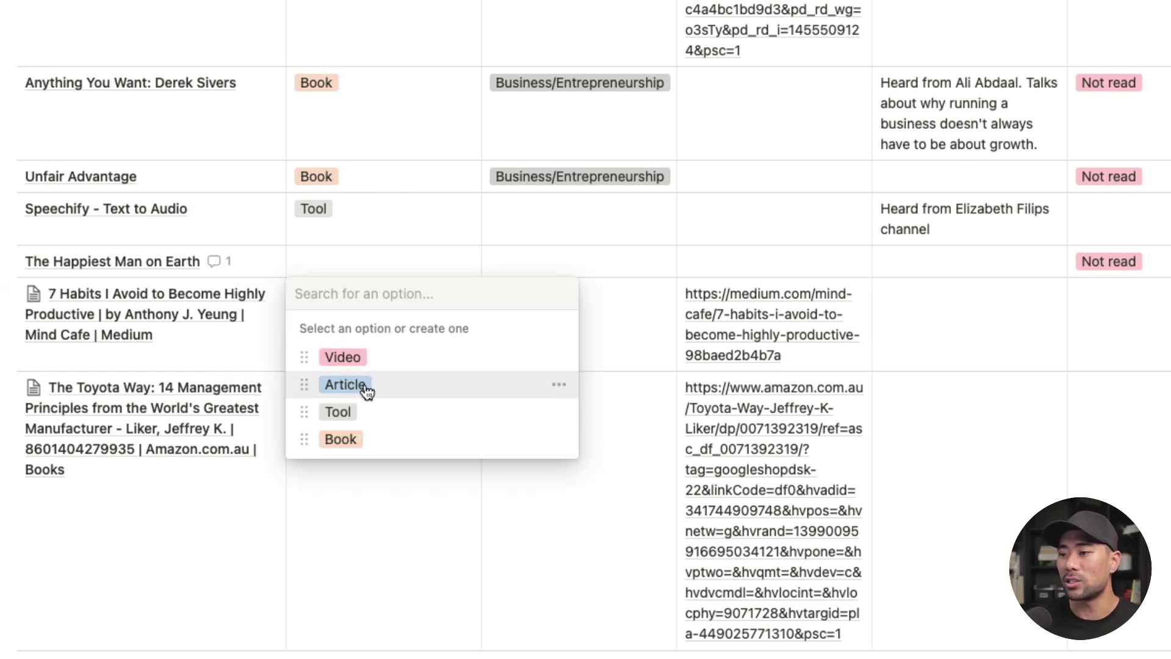
{"action": "left_click", "coordinate": [345, 385]}
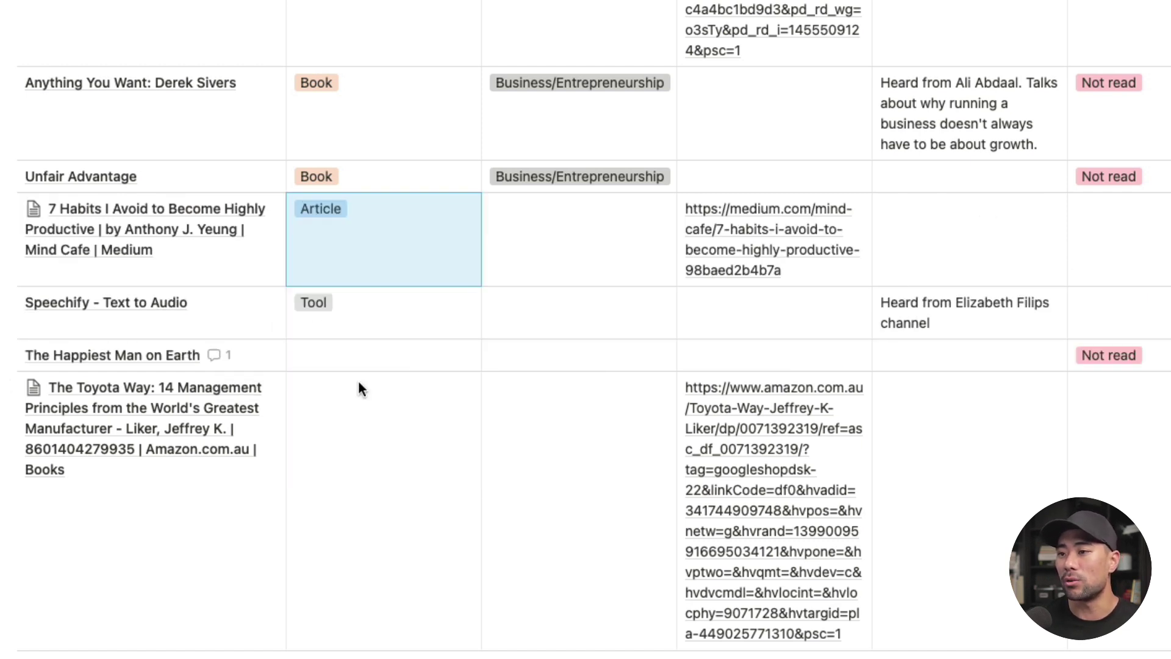
{"action": "left_click", "coordinate": [589, 246]}
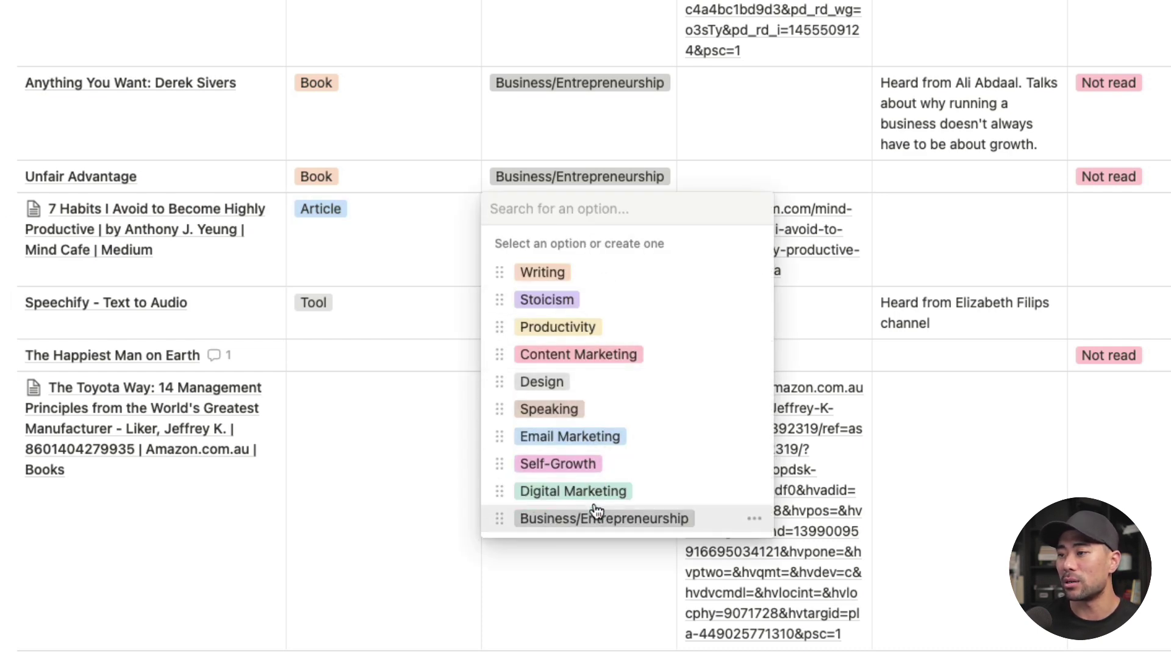
{"action": "left_click", "coordinate": [557, 327]}
{"action": "left_click", "coordinate": [1089, 272]}
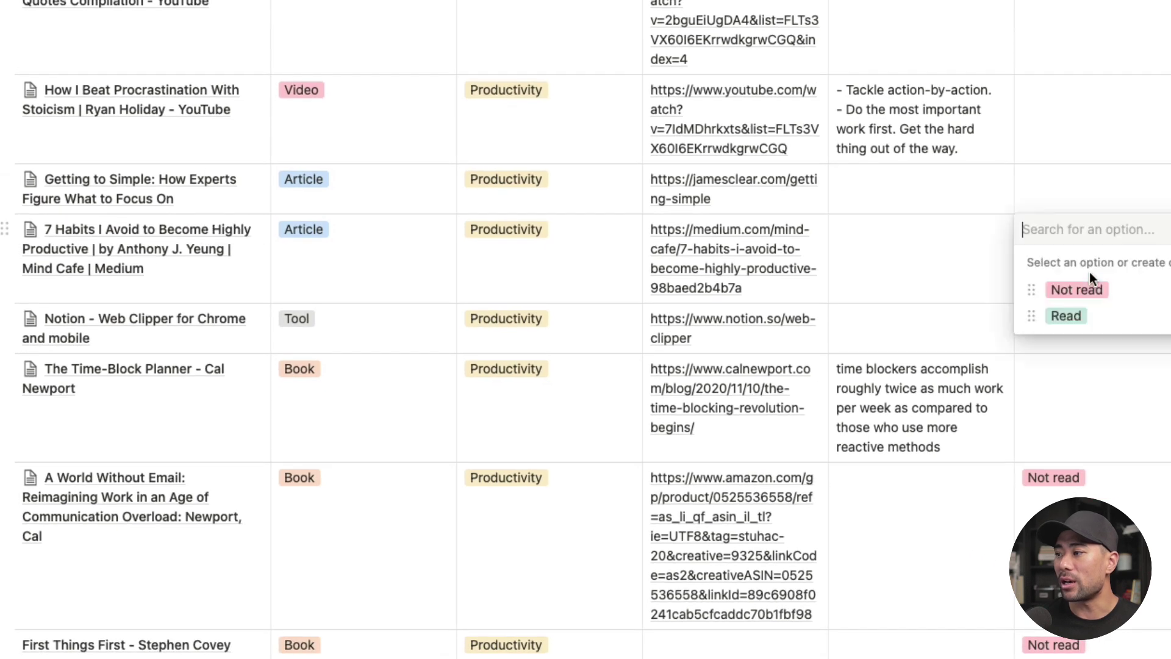
{"action": "left_click", "coordinate": [1077, 287]}
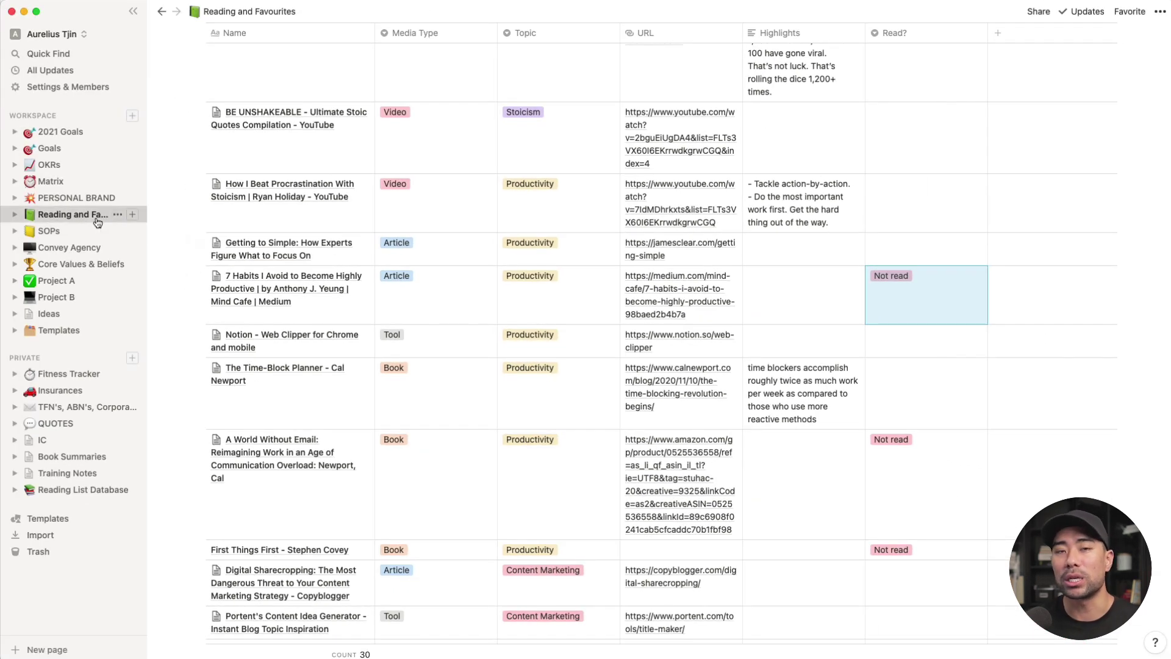
- Look over the SOPs page and its Customer Support entry, and read the opening statement on the Core Values & Beliefs page
{"action": "left_click", "coordinate": [95, 228]}
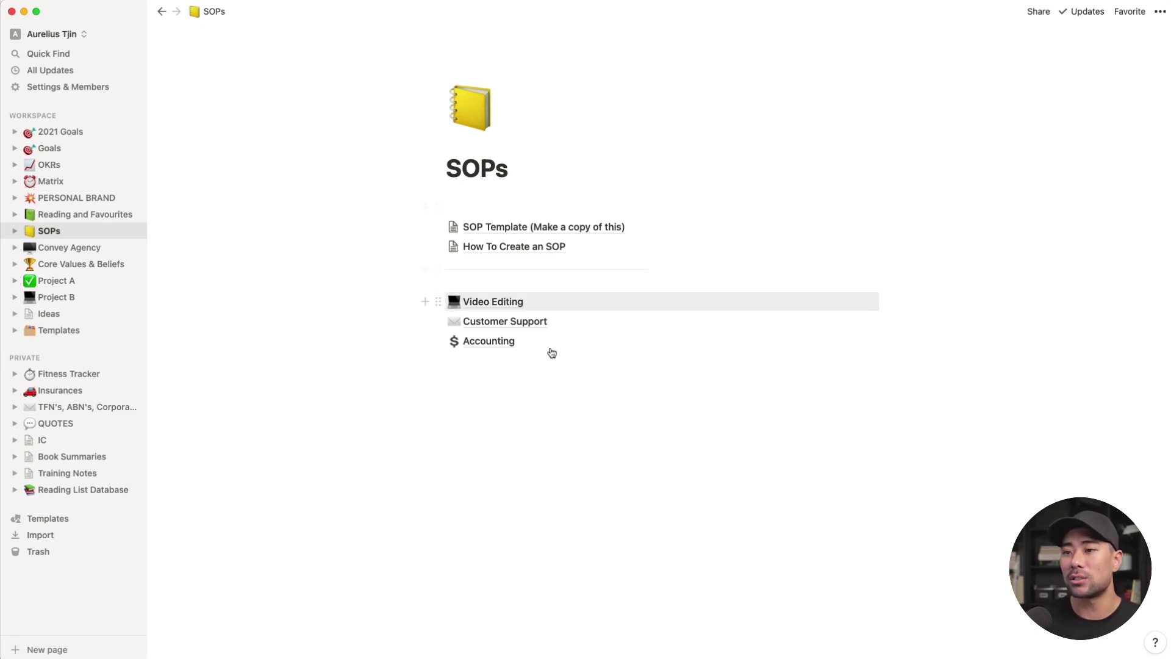
{"action": "left_click", "coordinate": [539, 418]}
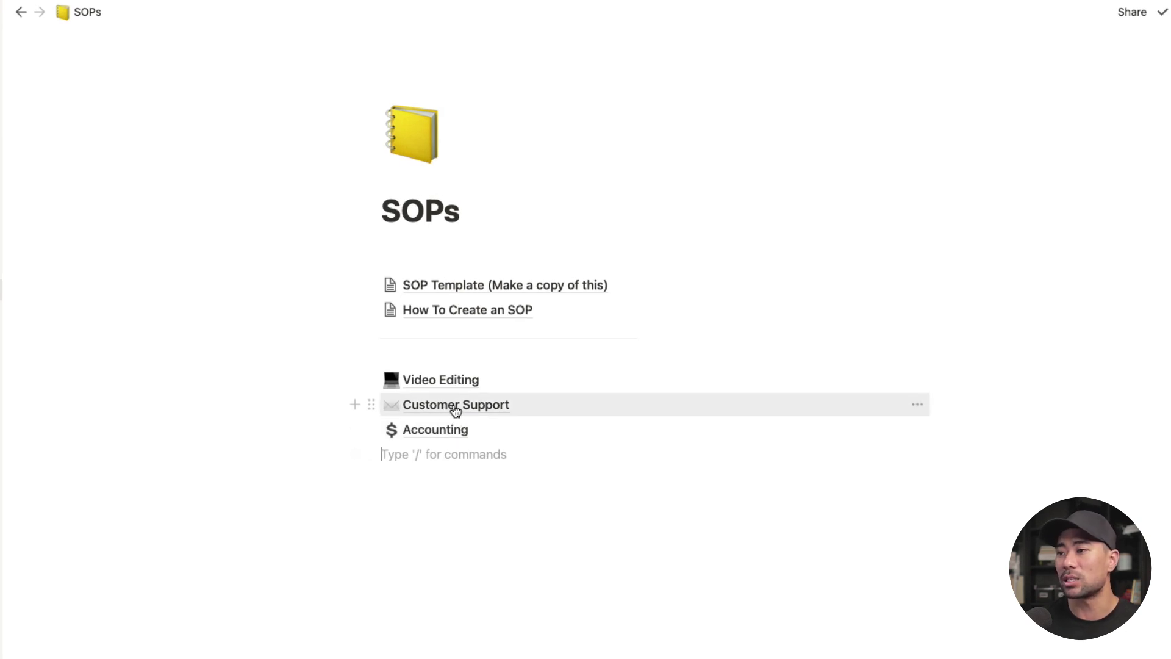
{"action": "left_click", "coordinate": [449, 406]}
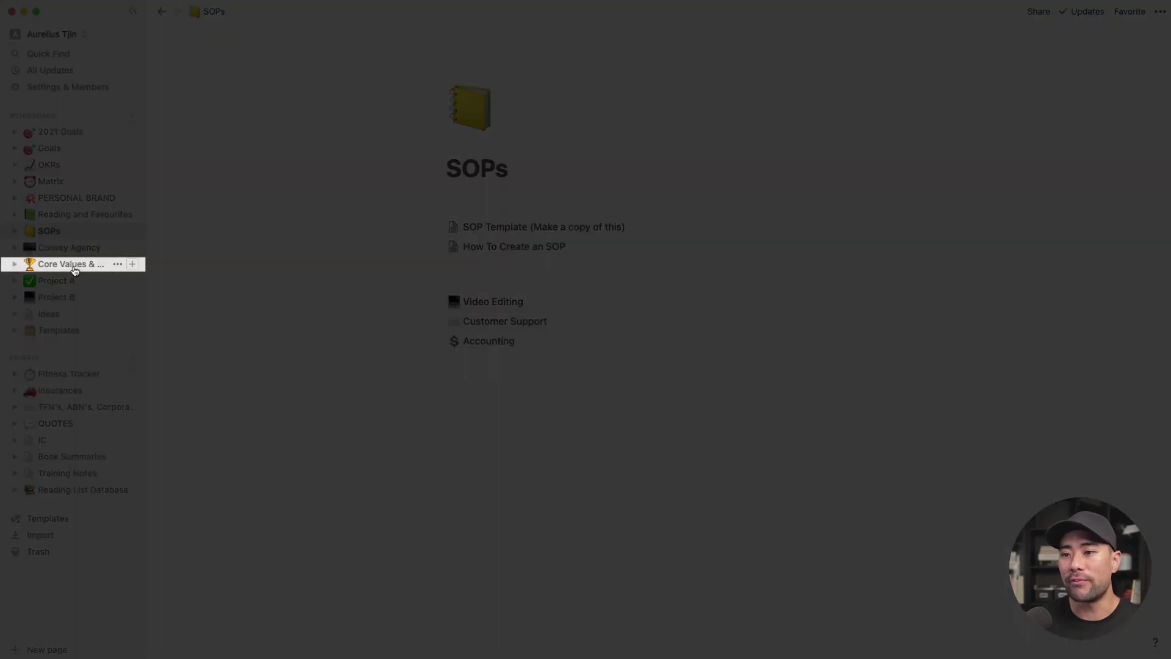
{"action": "left_click", "coordinate": [78, 267]}
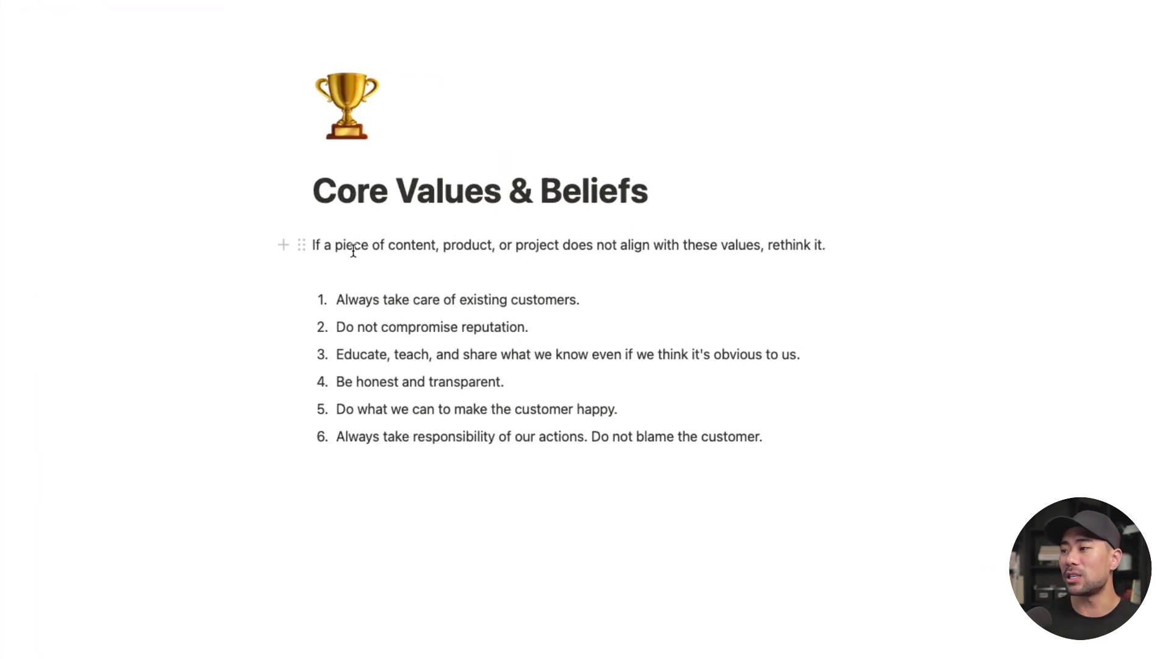
{"action": "left_click_drag", "start_coordinate": [354, 250], "coordinate": [804, 247]}
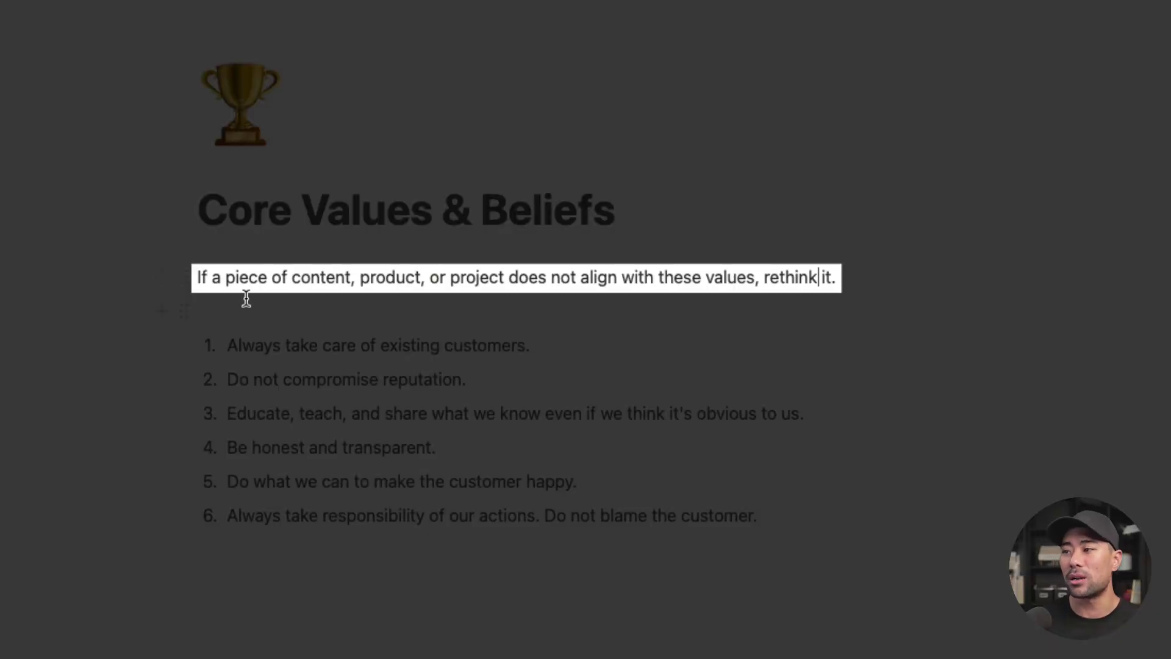
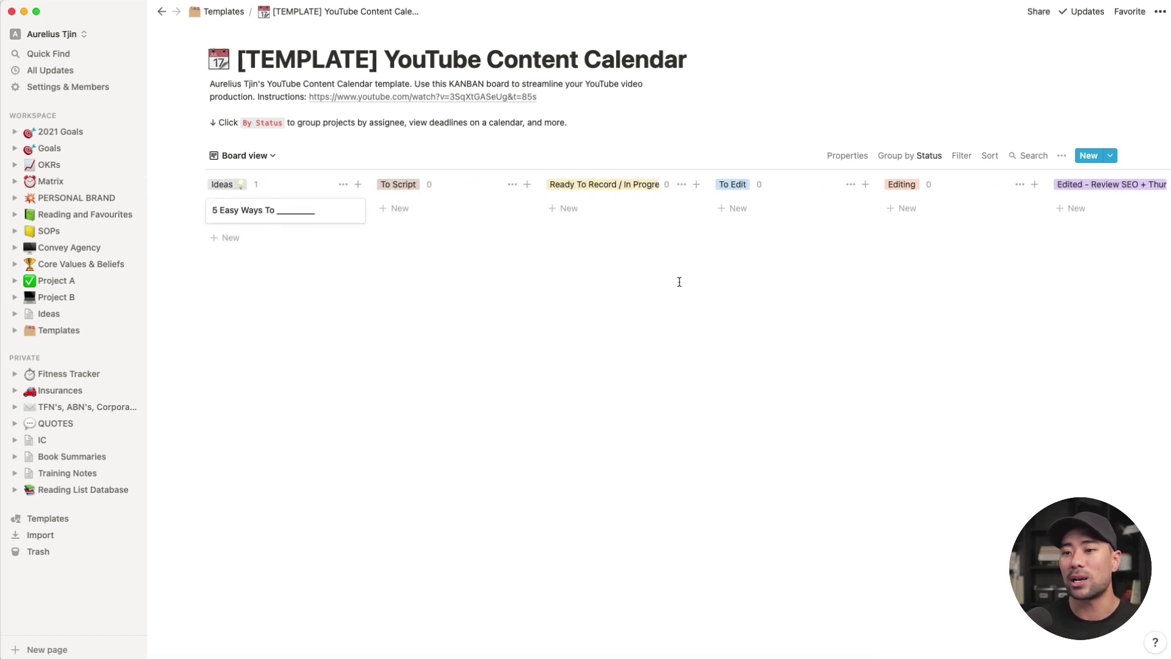
- Expand the subpages of the Templates page and open the private Fitness Tracker page
{"action": "left_click", "coordinate": [15, 330]}
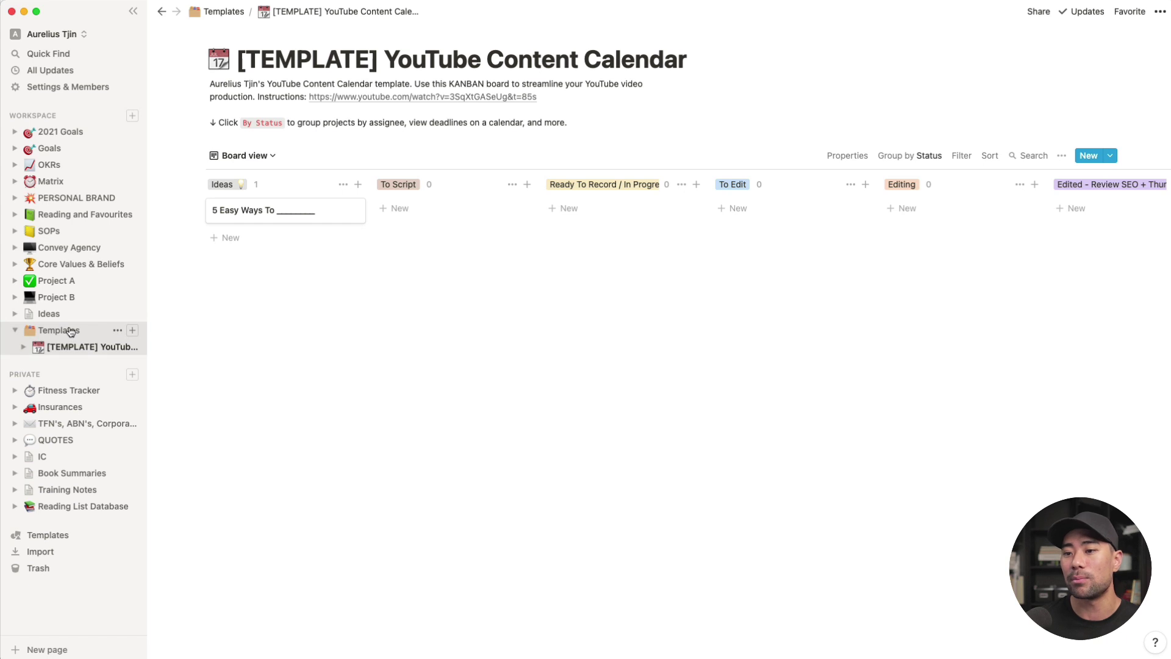
{"action": "left_click", "coordinate": [68, 391]}
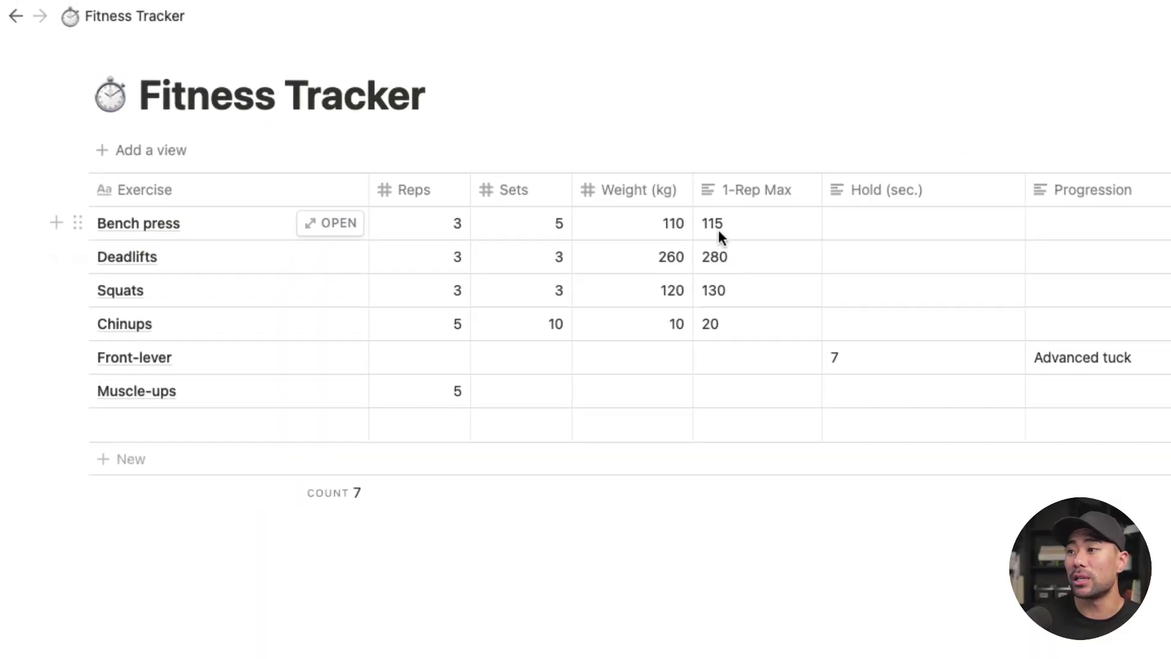
- Try changing the bench press 1-Rep Max to 120 in the Fitness Tracker table
{"action": "left_click", "coordinate": [723, 221]}
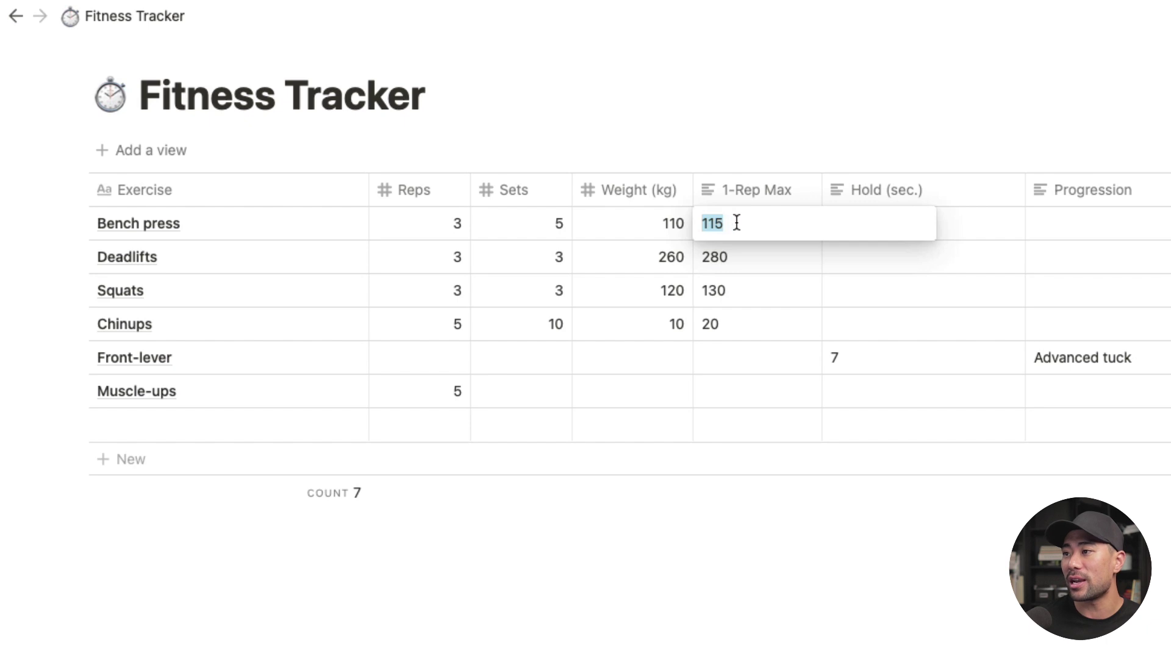
{"action": "left_click", "coordinate": [735, 223]}
{"action": "double_click", "coordinate": [737, 222]}
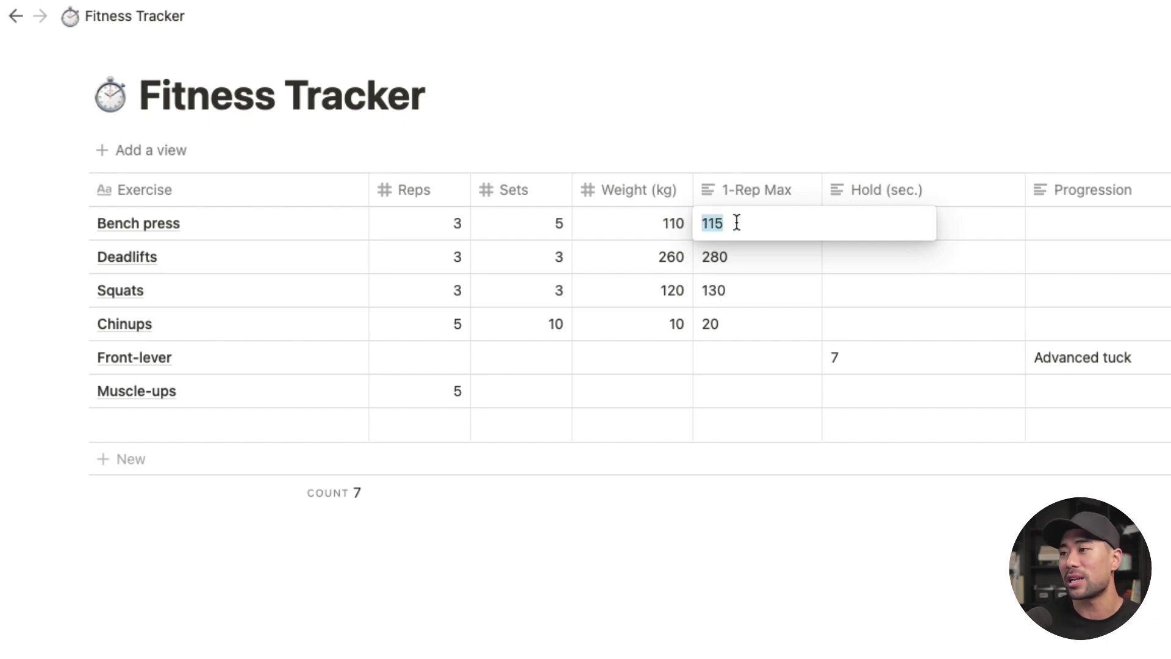
{"action": "type", "text": "120"}
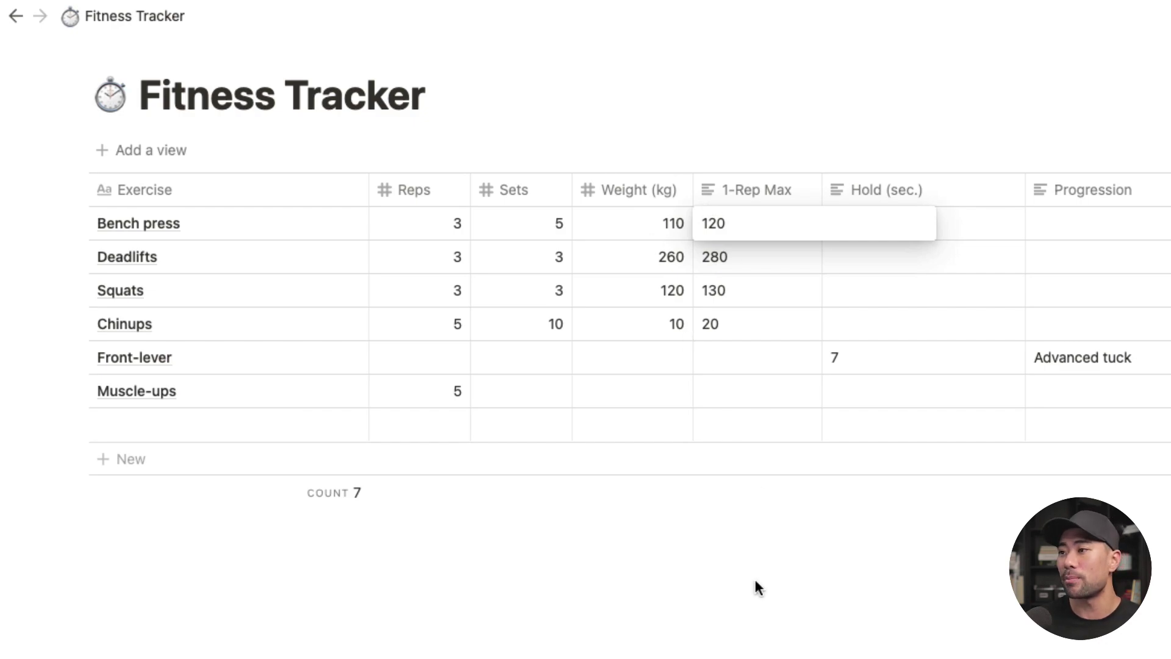
{"action": "key", "text": "Escape"}
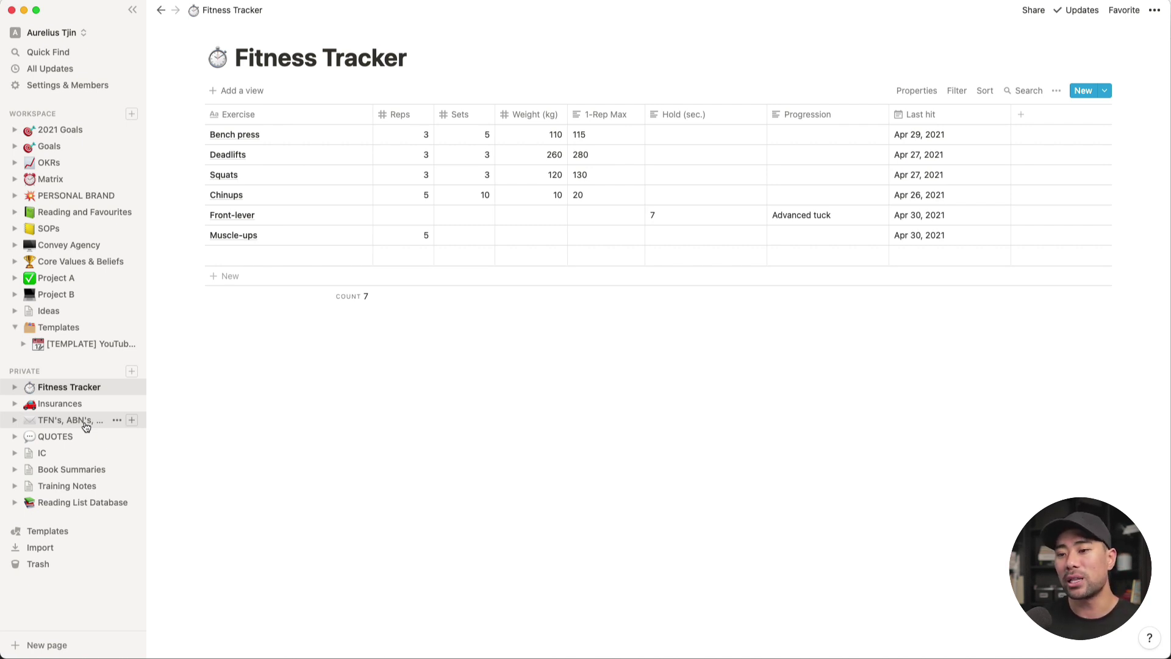
- Open the private QUOTES page and examine its SELF-DOUBT section
{"action": "left_click", "coordinate": [57, 437]}
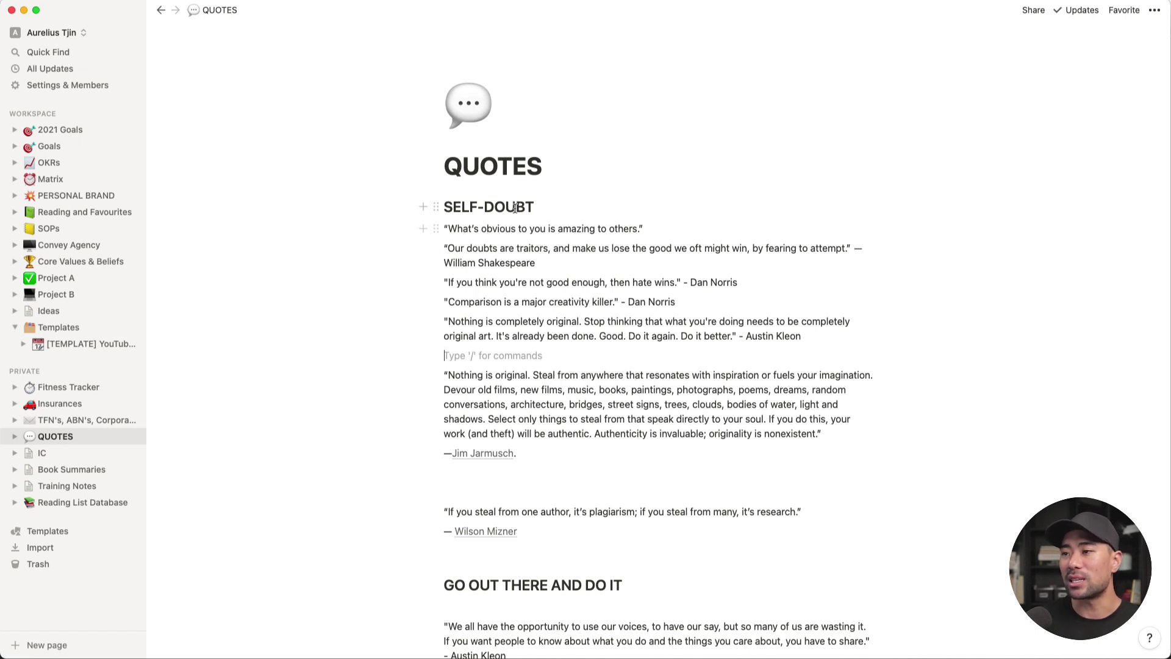
{"action": "left_click_drag", "start_coordinate": [443, 208], "coordinate": [538, 209]}
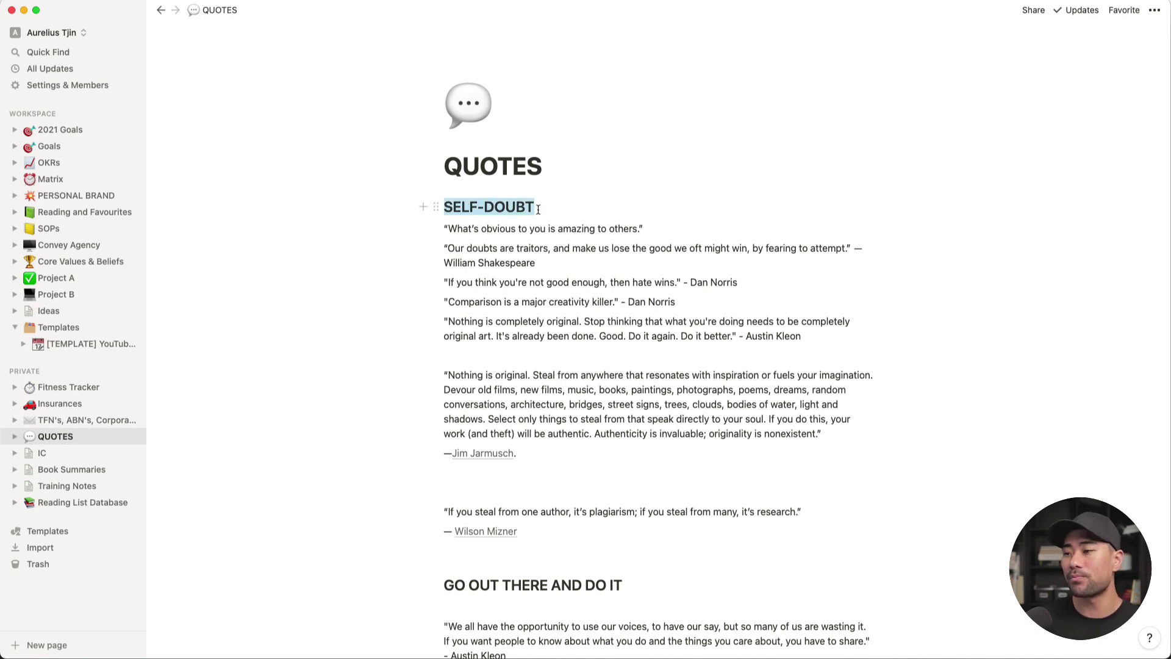